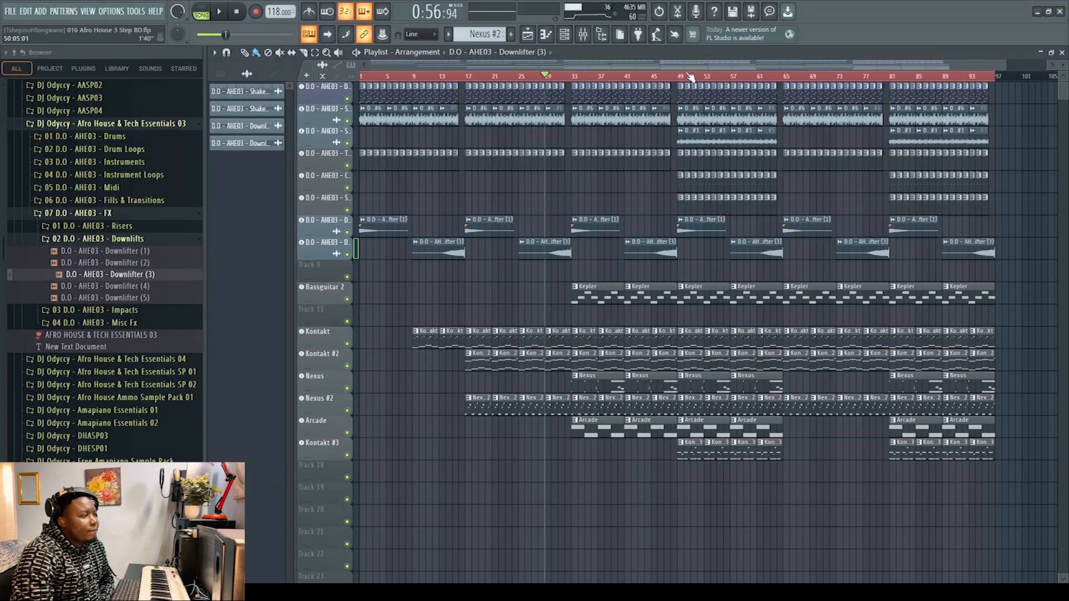
Step: Set the playlist time selection to bars 49 to 65 and clear the clip selection
drag(680, 77, 783, 77)
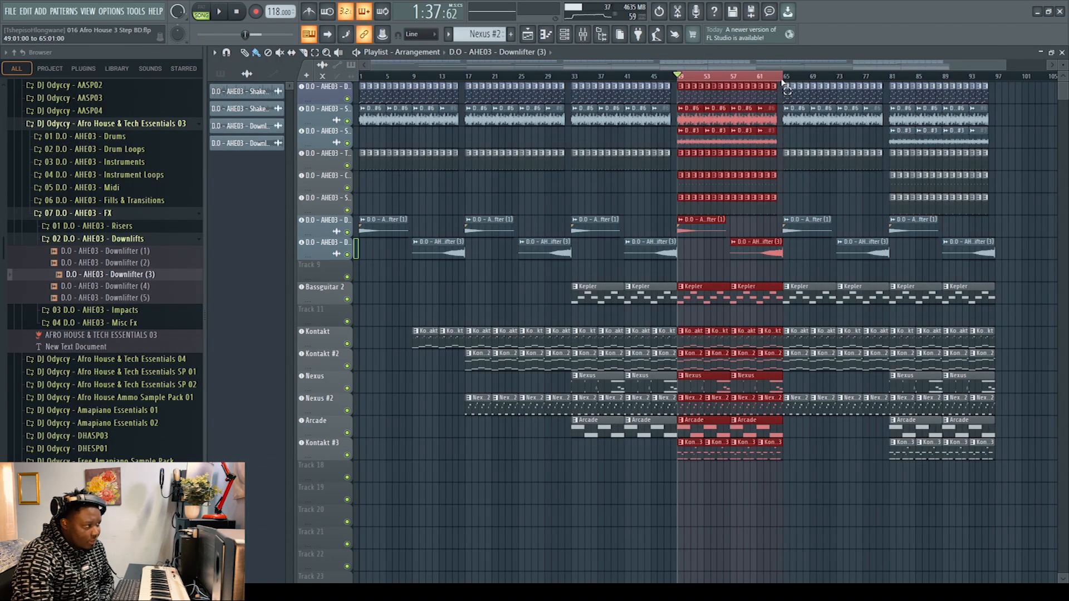
ctrl+click(1019, 125)
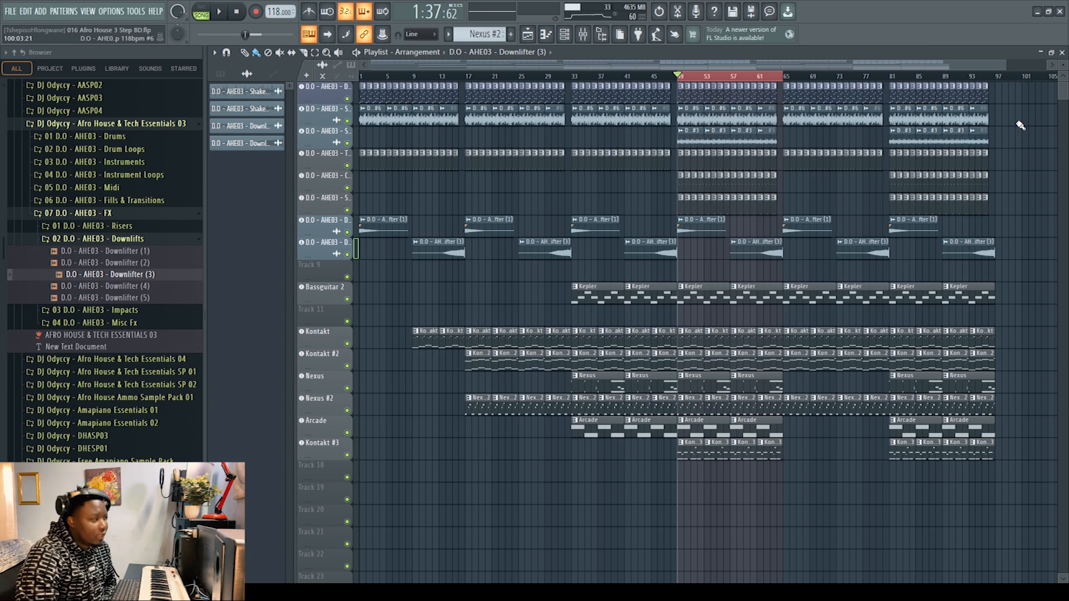
Step: View the Fruity Slicer settings of the DrumLoop 118bpm #6 channel
click(327, 91)
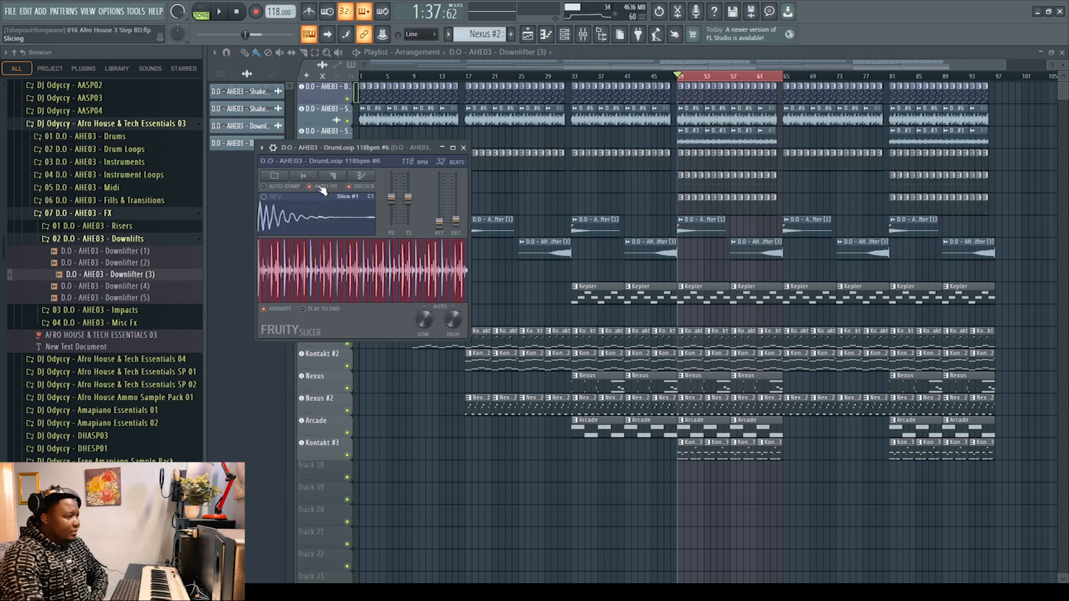
click(464, 147)
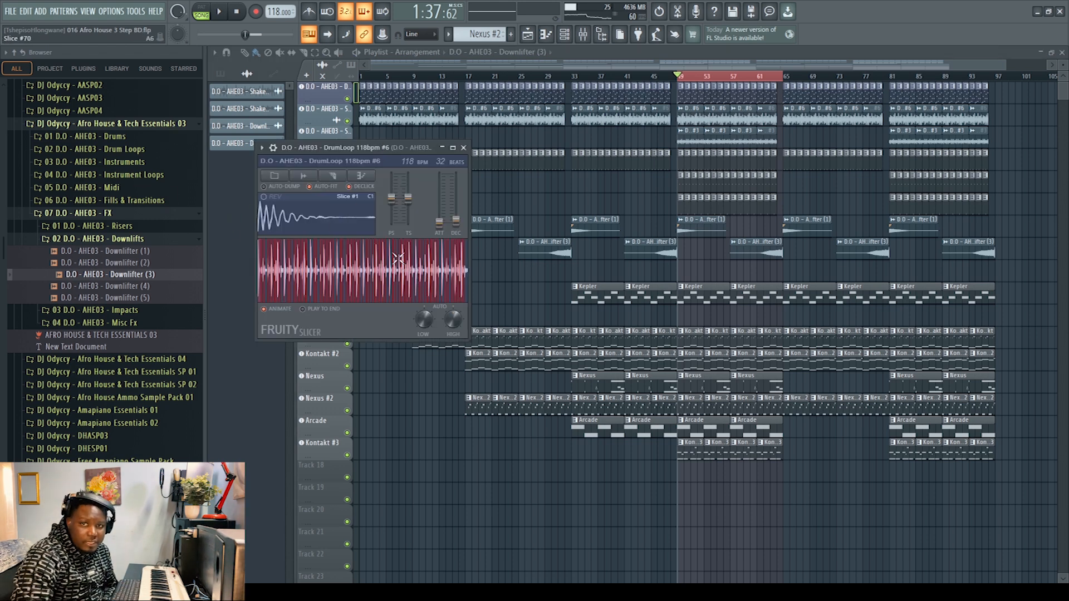
click(464, 148)
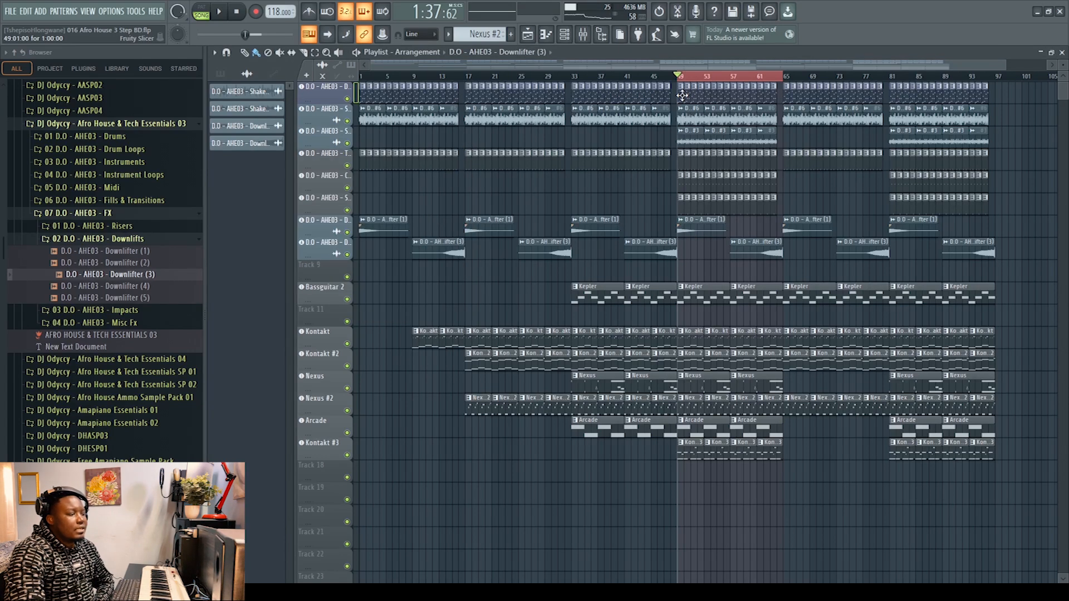
Step: Examine the drum loop's slice pattern at bar 49 in the piano roll, from Slice #1 upward
double_click(682, 96)
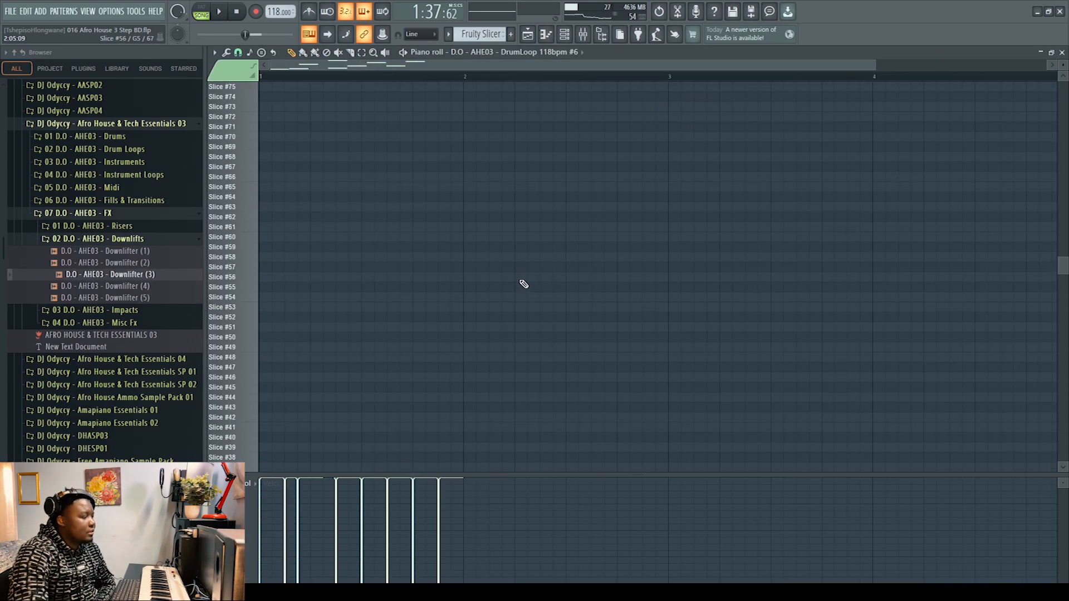
scroll(524, 285, down, 10)
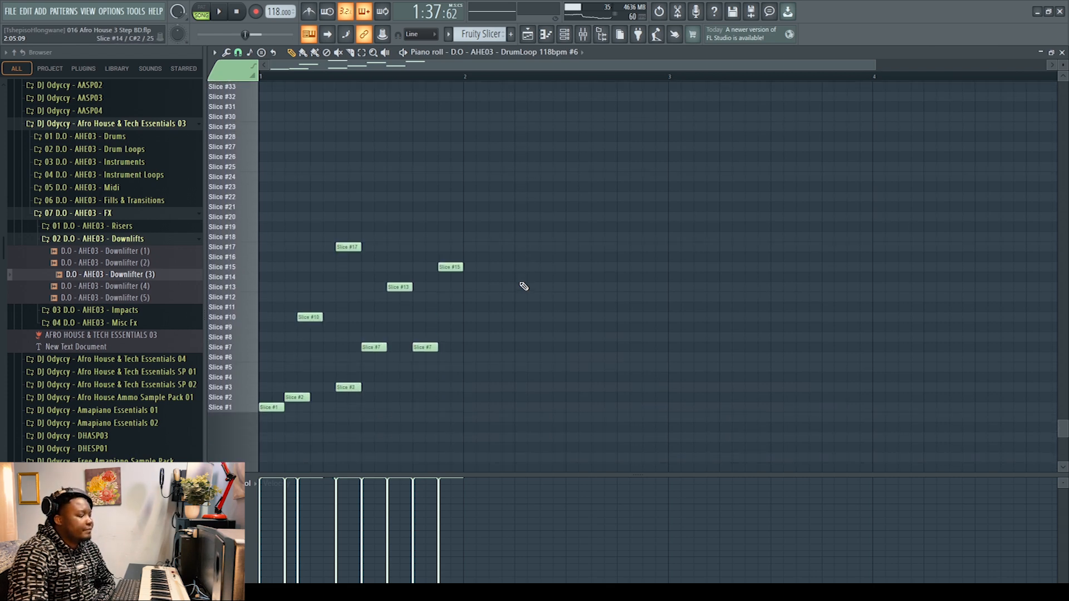
scroll(524, 286, down, 2)
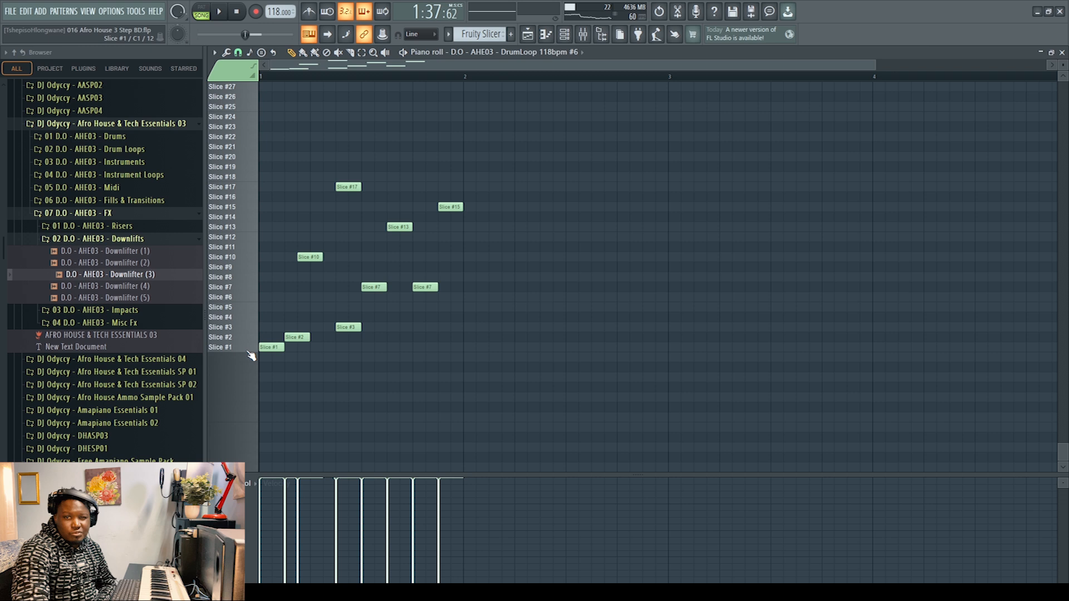
drag(251, 348, 258, 152)
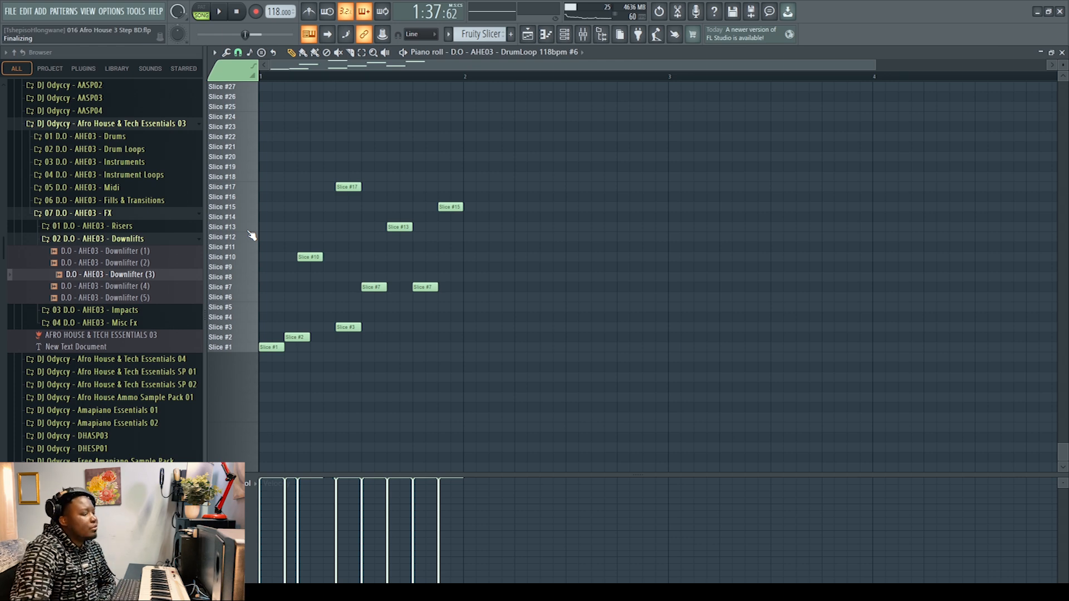
click(1062, 52)
Step: Solo the drum loop track in the playlist and play it over the selected bars
ctrl+click(347, 99)
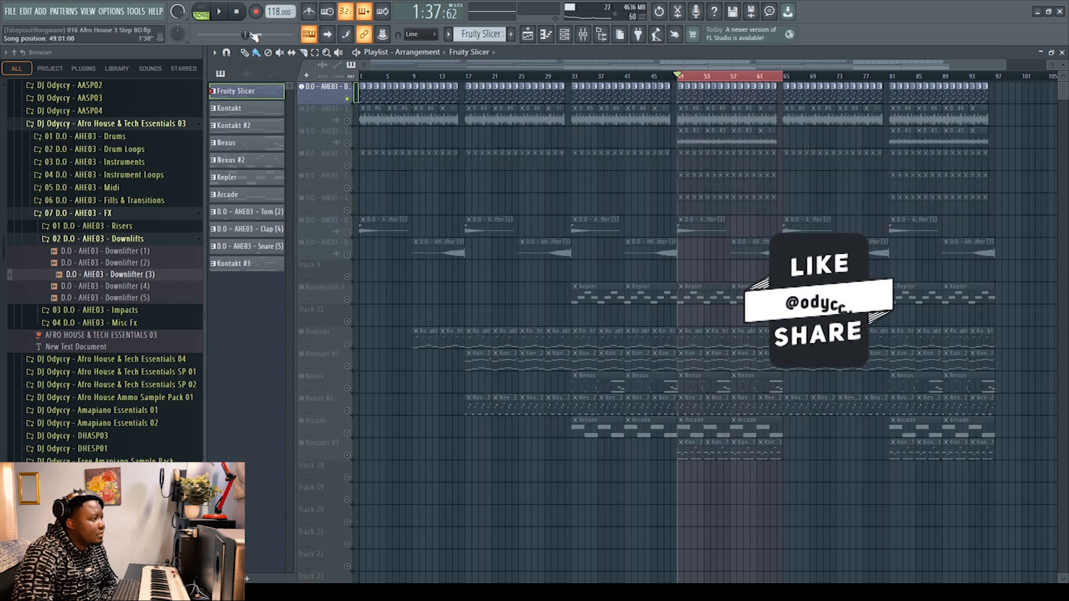
click(221, 14)
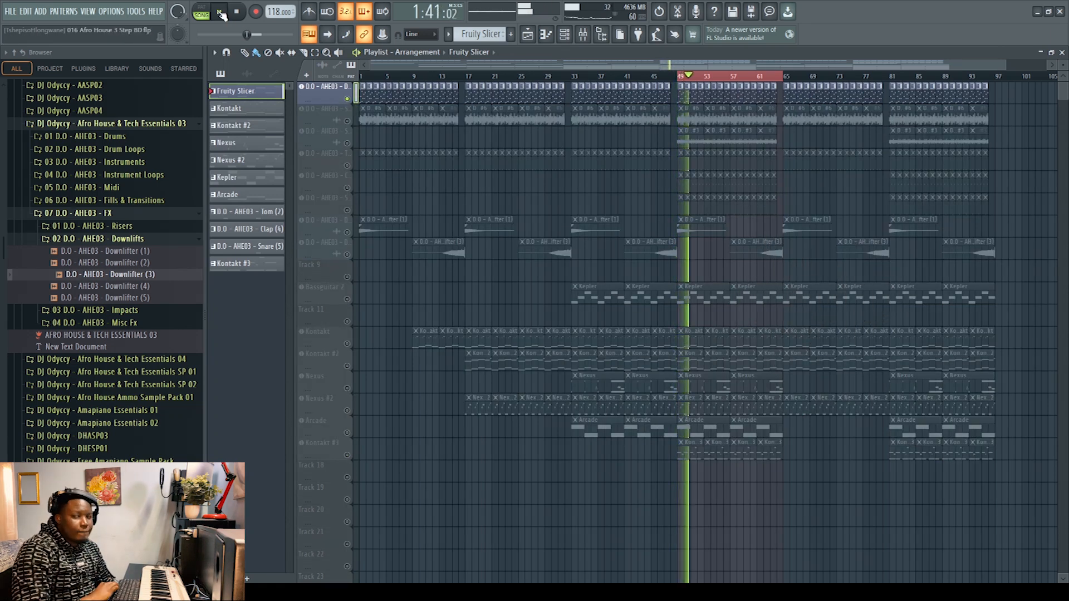
click(222, 13)
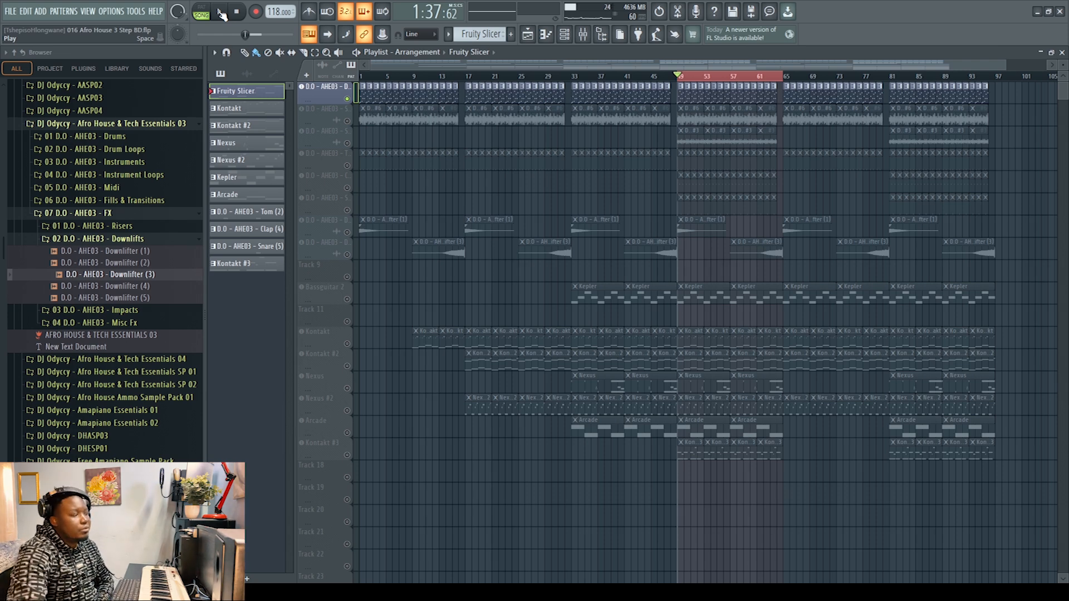
Step: Unmute the first shaker loop track below the drum loop and play both together
click(347, 120)
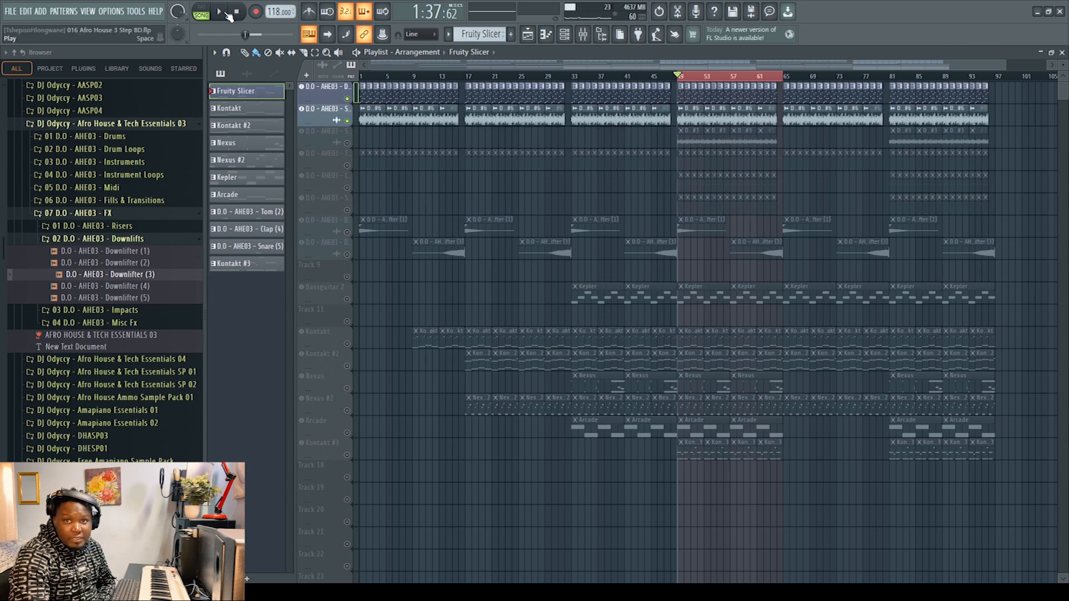
click(225, 12)
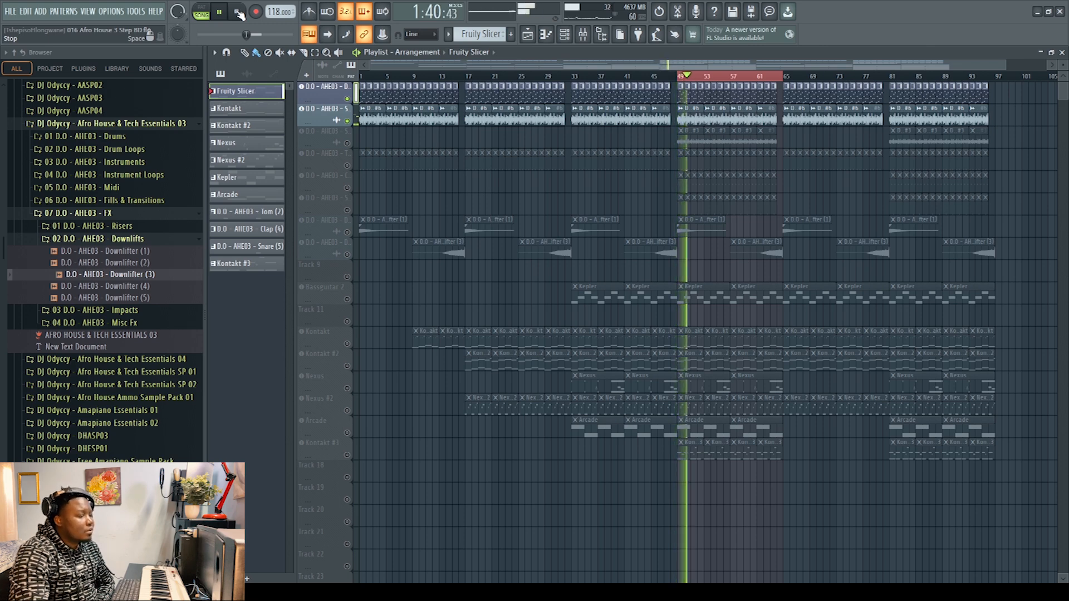
click(239, 13)
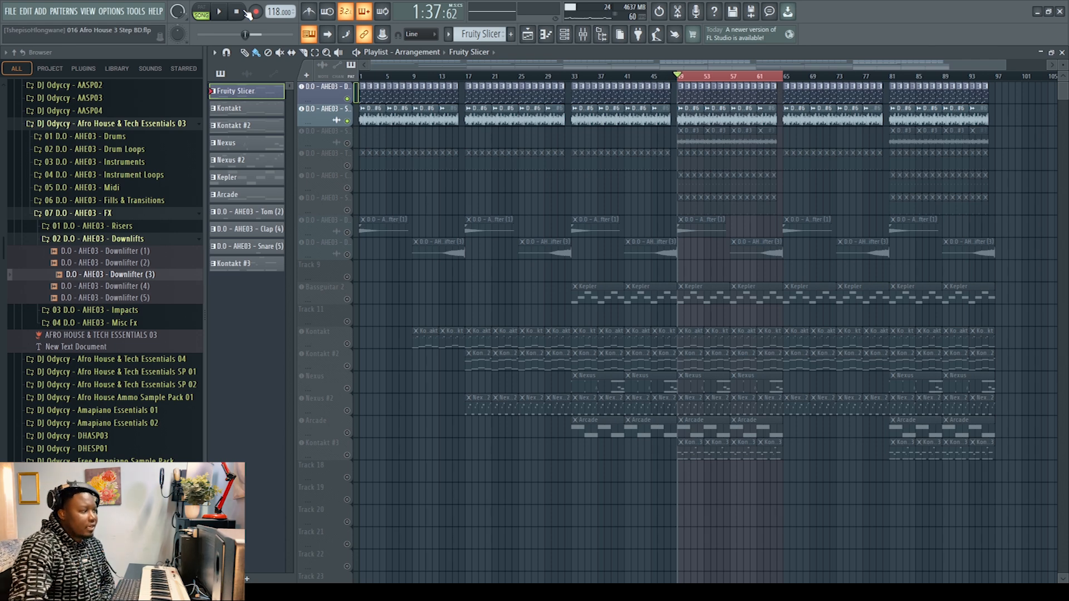
Step: Raise the drum loop's attack slightly in Fruity Slicer and close the plugin
click(328, 92)
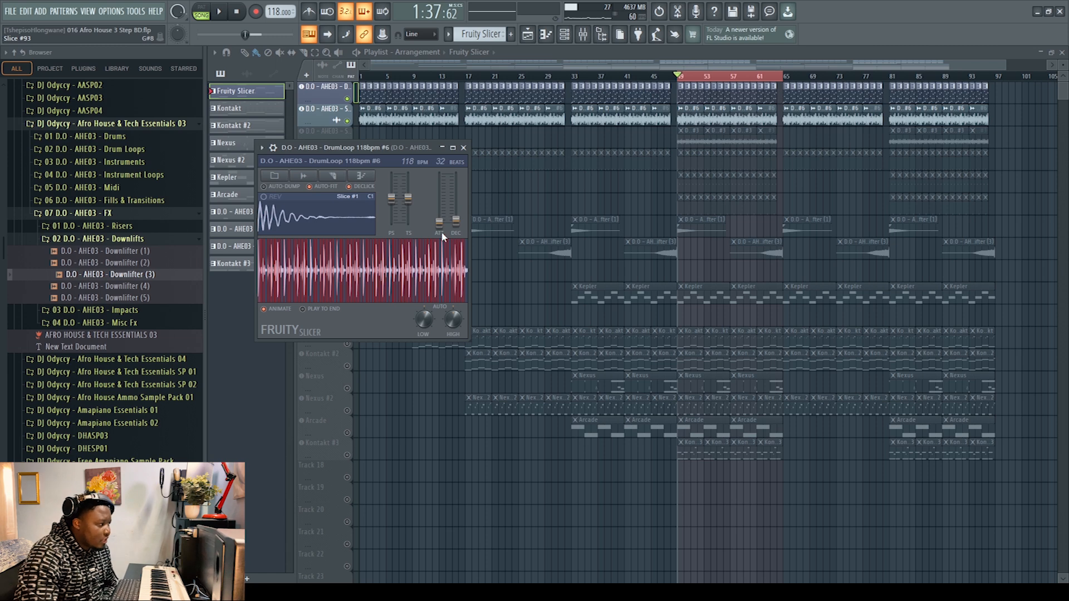
drag(440, 223, 445, 220)
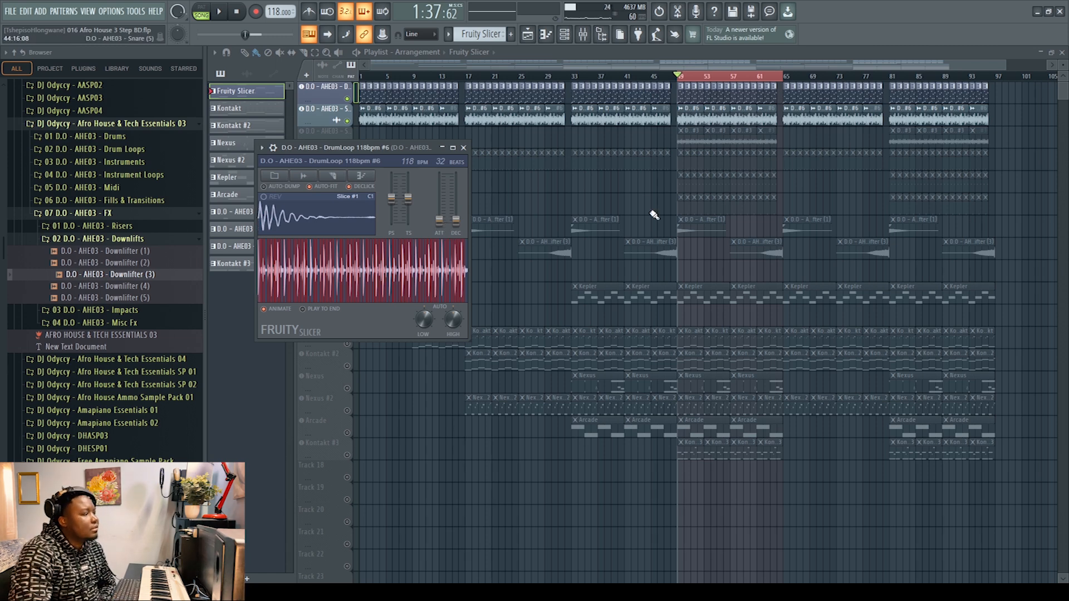
click(463, 148)
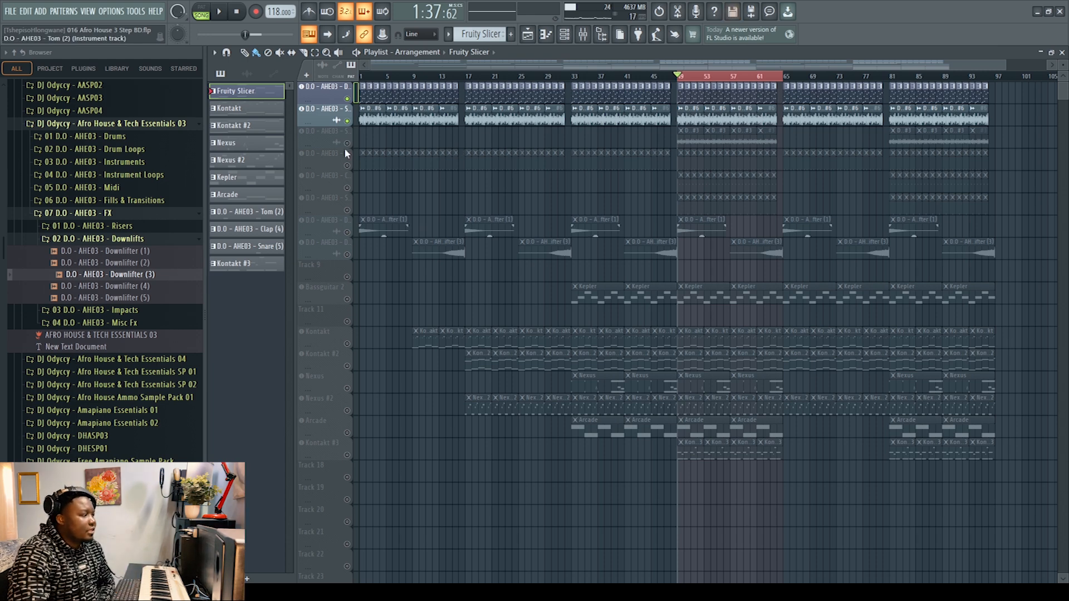
Step: Unmute the second shaker loop track and play it together with the drum loop and first shaker
click(347, 143)
click(219, 11)
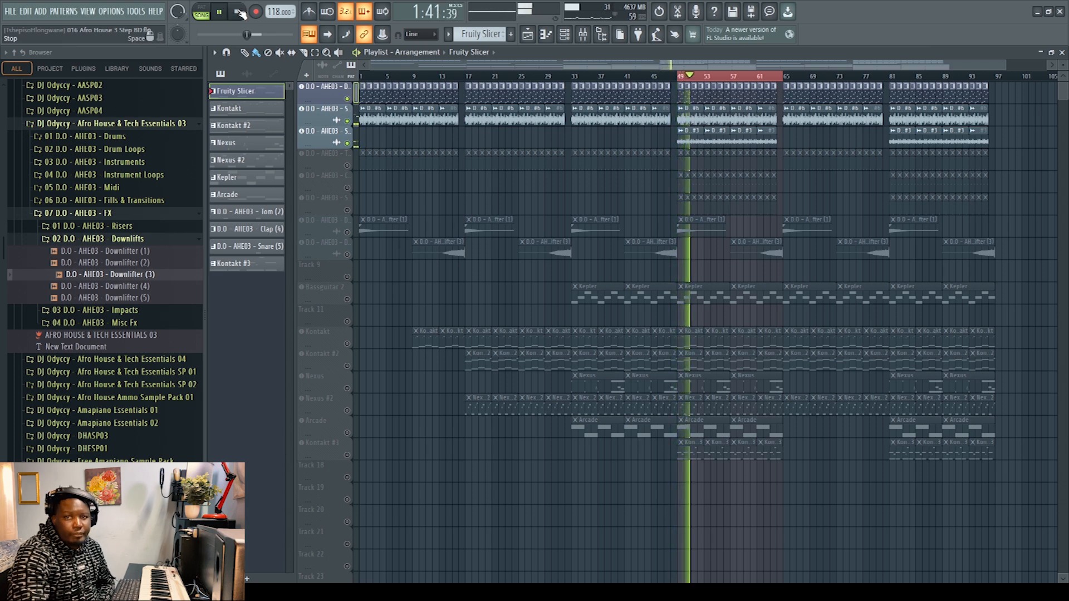
click(239, 12)
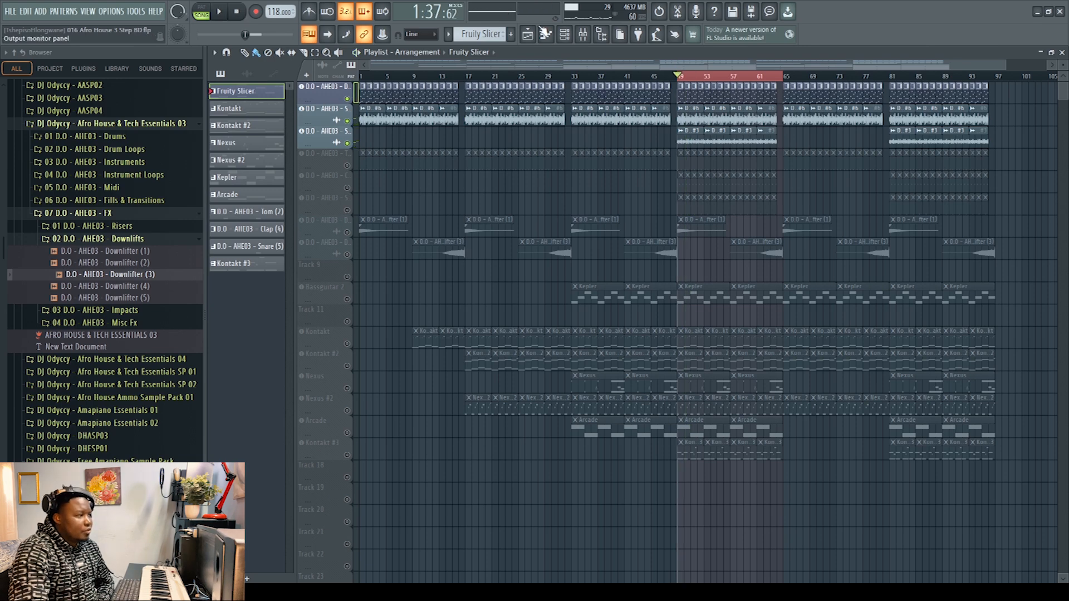
Step: Review the panning and levels of the shaker tracks in the mixer
click(583, 35)
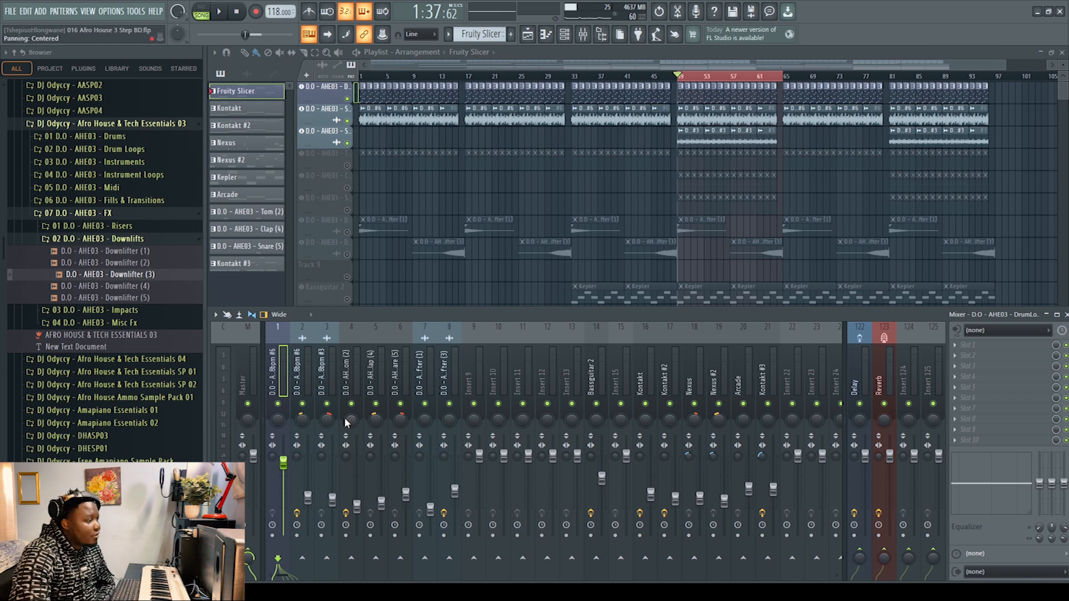
key(F9)
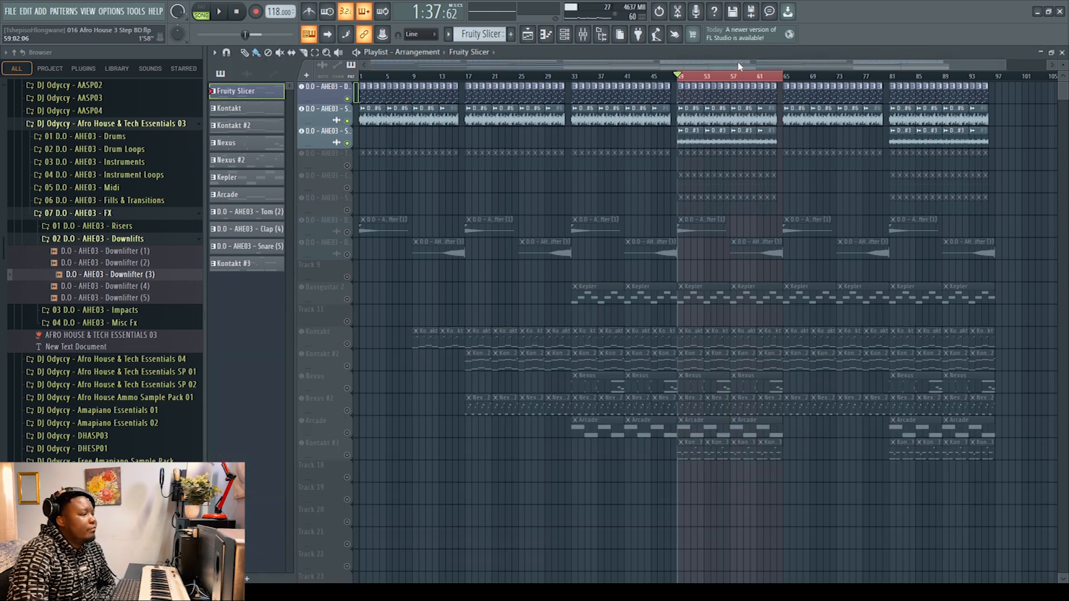
Step: Unmute the Tom (2) track and play the selection while viewing its notes in the piano roll
click(348, 167)
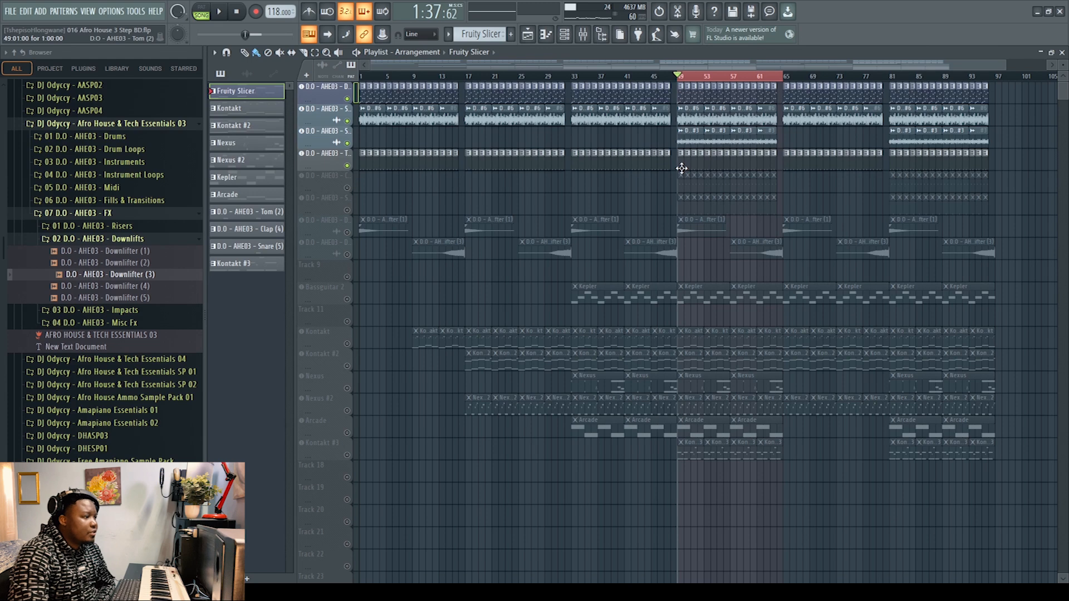
double_click(682, 168)
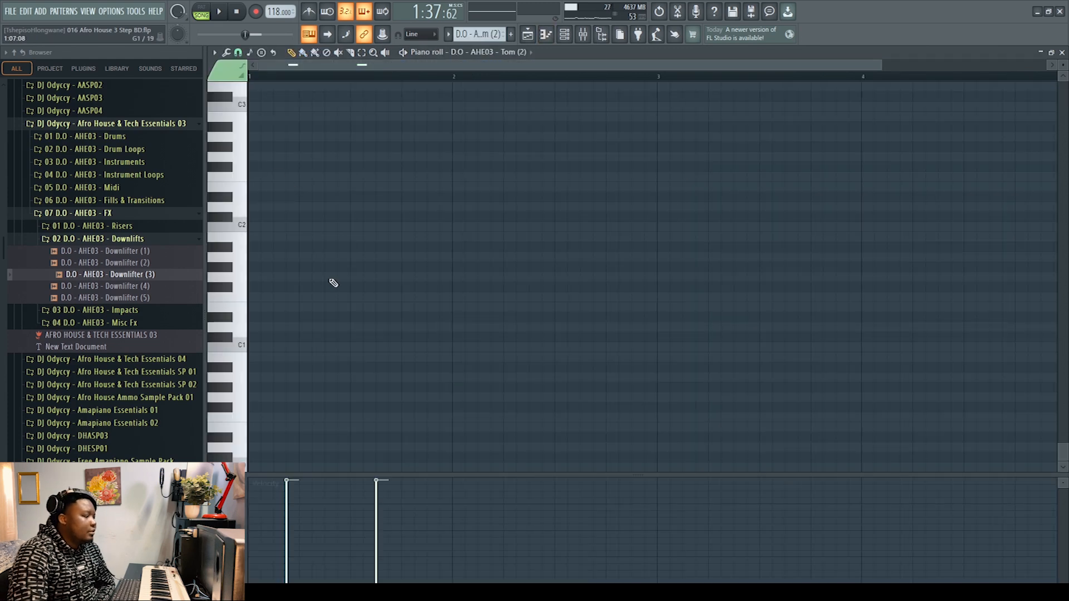
click(222, 14)
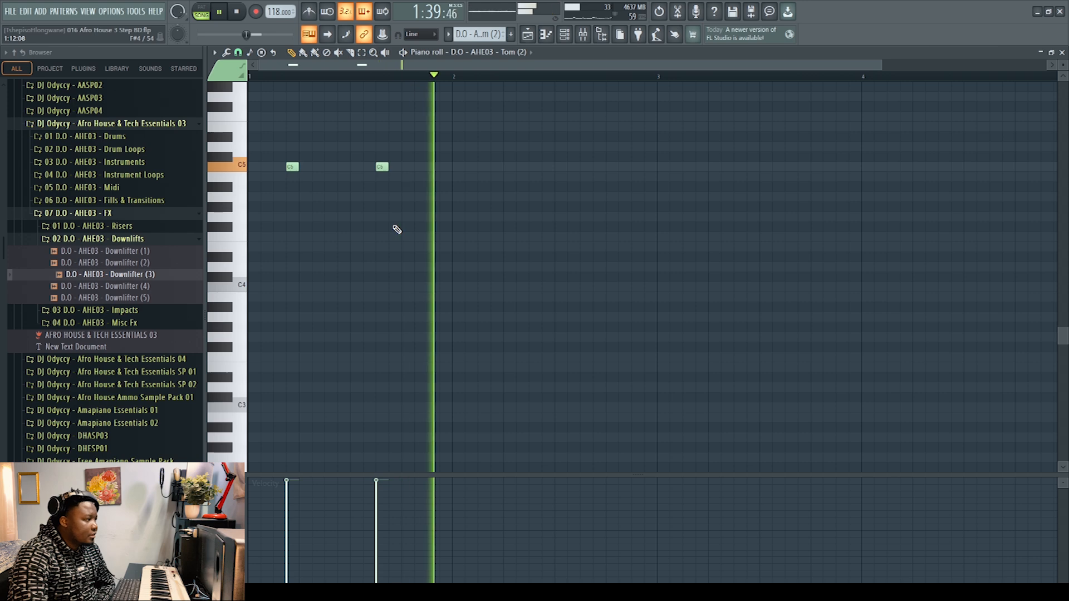
click(237, 15)
click(1062, 52)
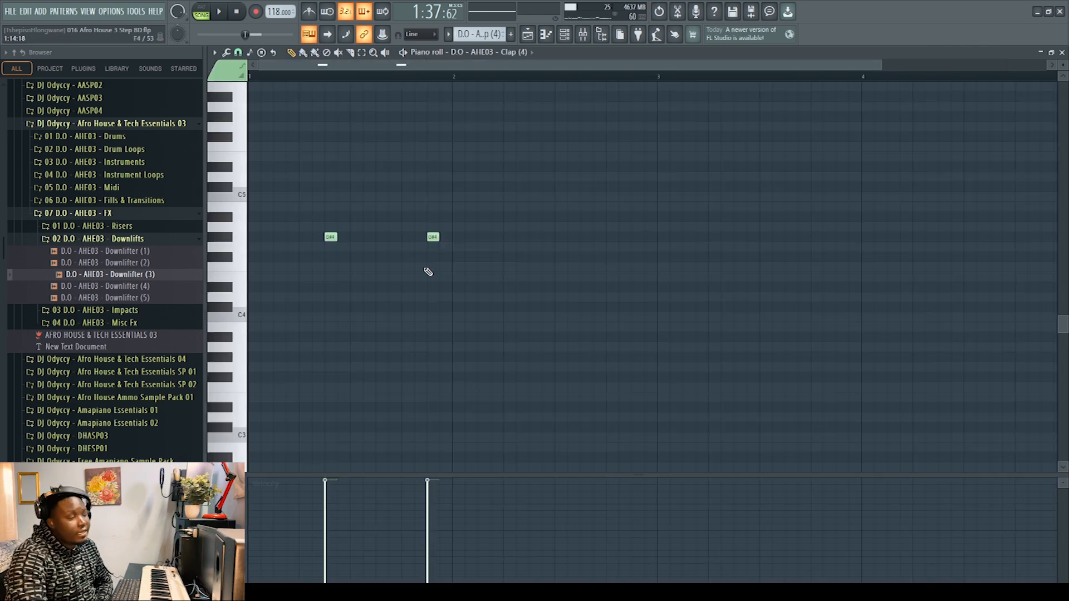
Step: Unmute the Clap (4) track and play the selection while viewing its notes in the piano roll
key(space)
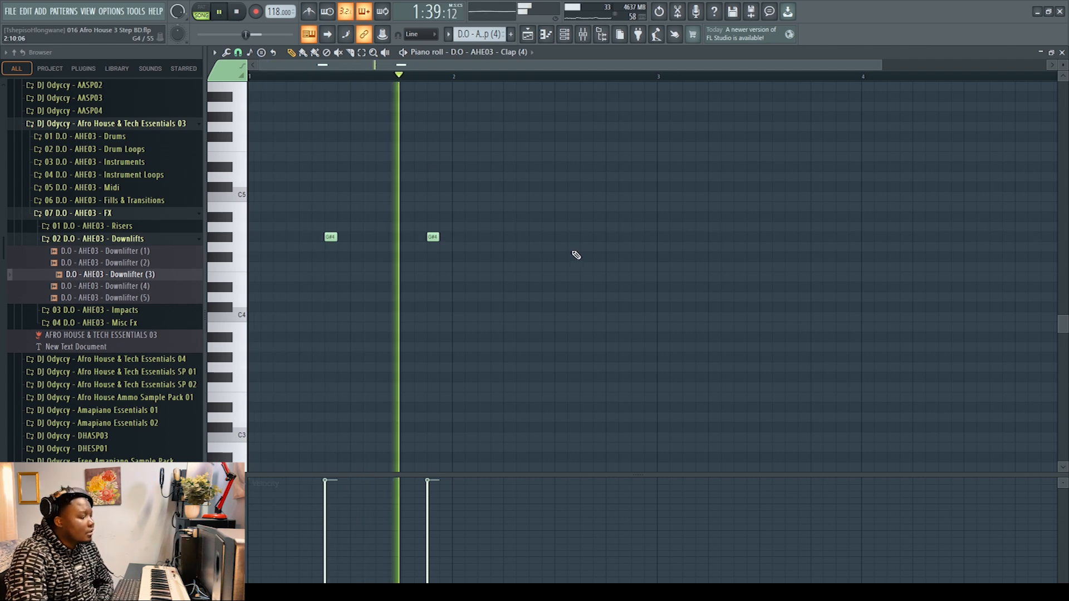
click(1061, 56)
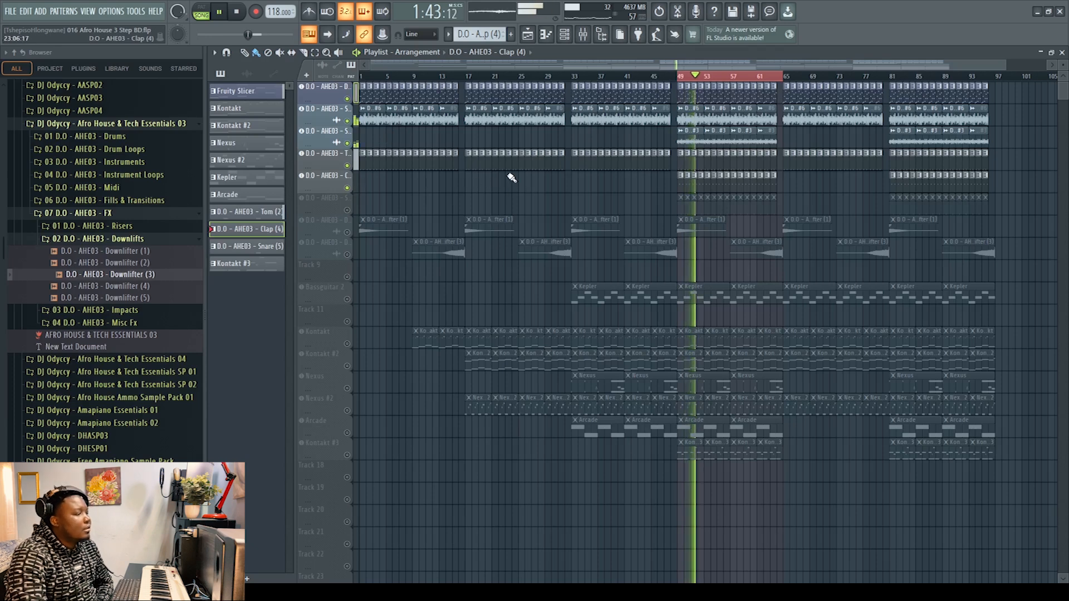
click(245, 16)
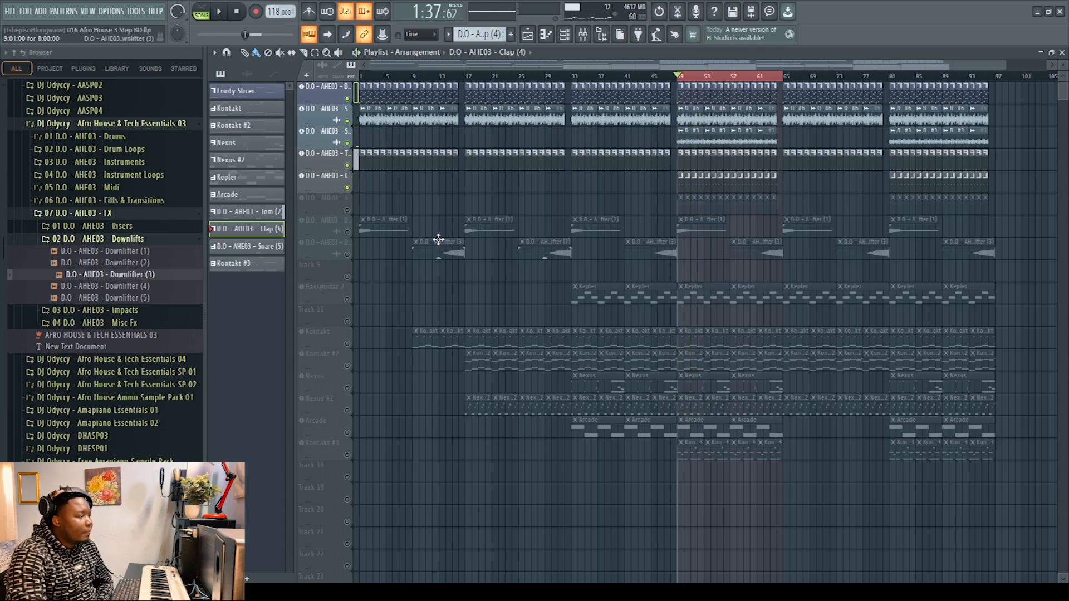
Step: Unmute the Snare (5) track and play it in song mode while viewing its note in the piano roll
click(348, 211)
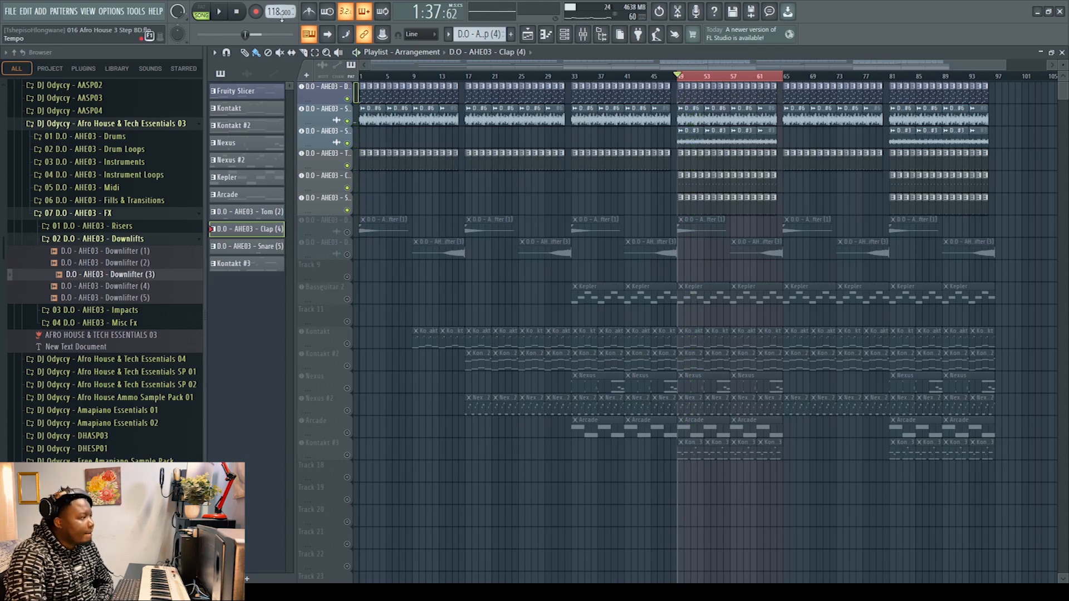
click(220, 14)
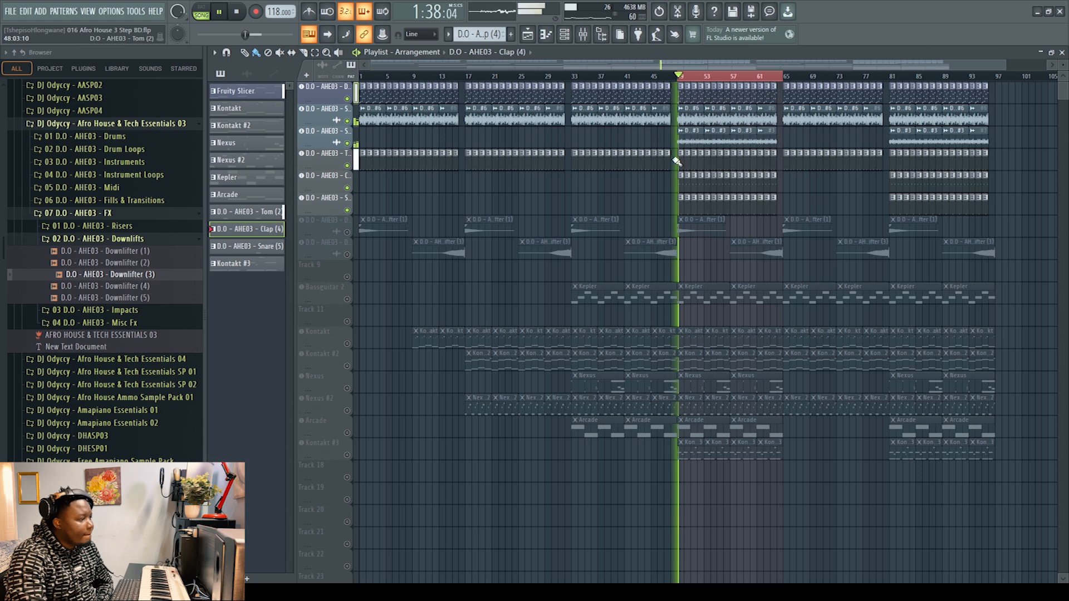
double_click(679, 208)
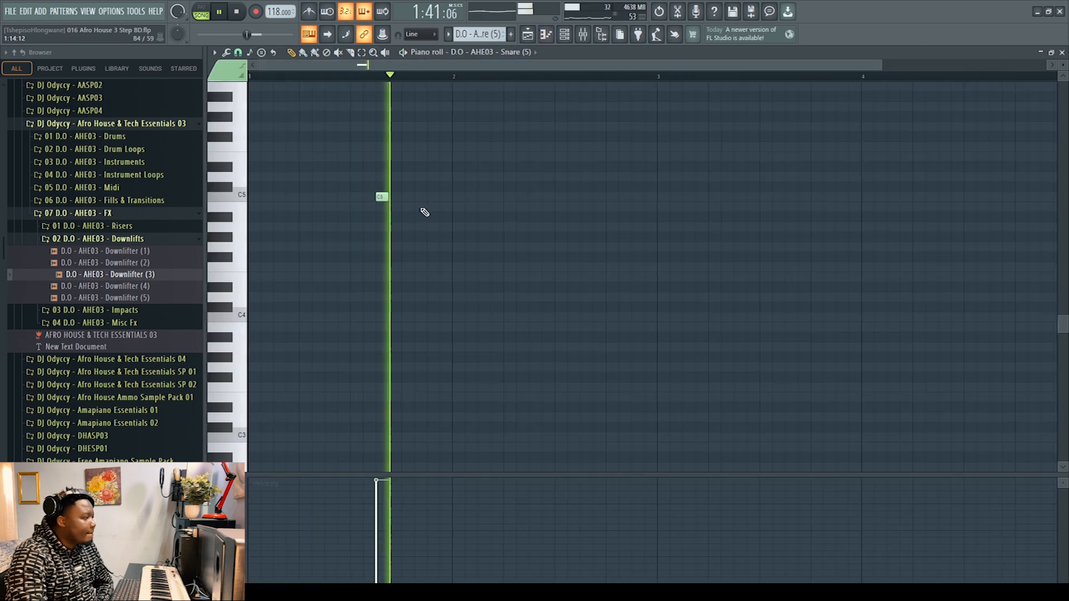
click(201, 12)
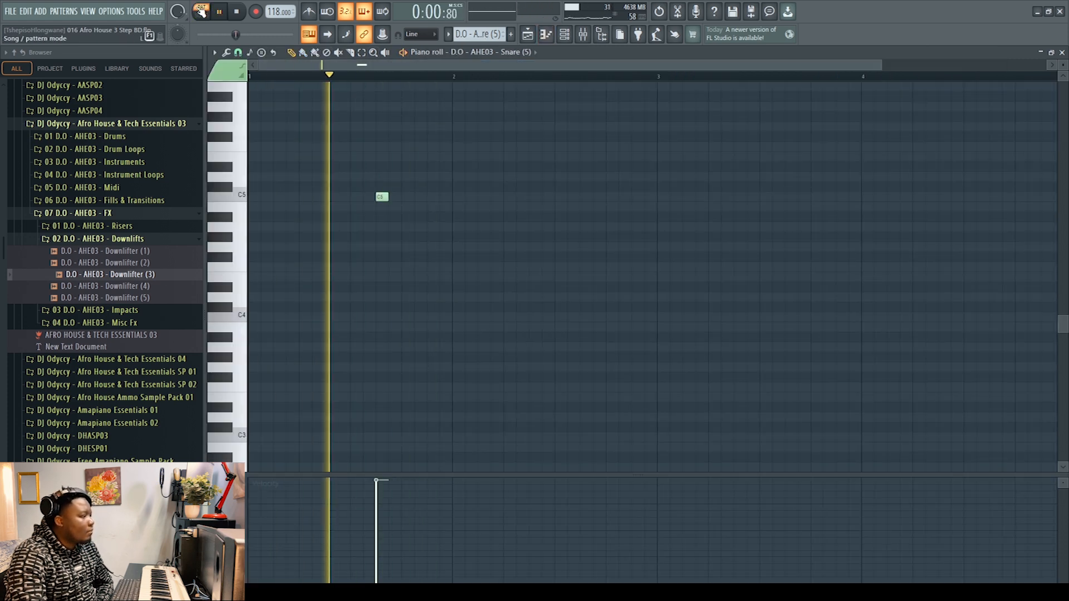
click(200, 12)
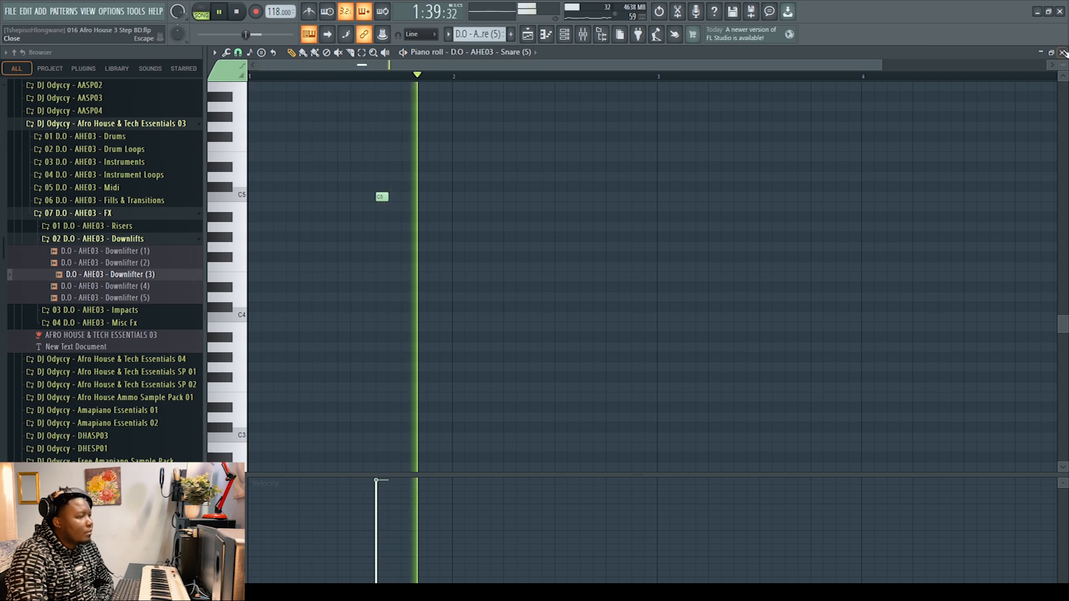
click(1064, 53)
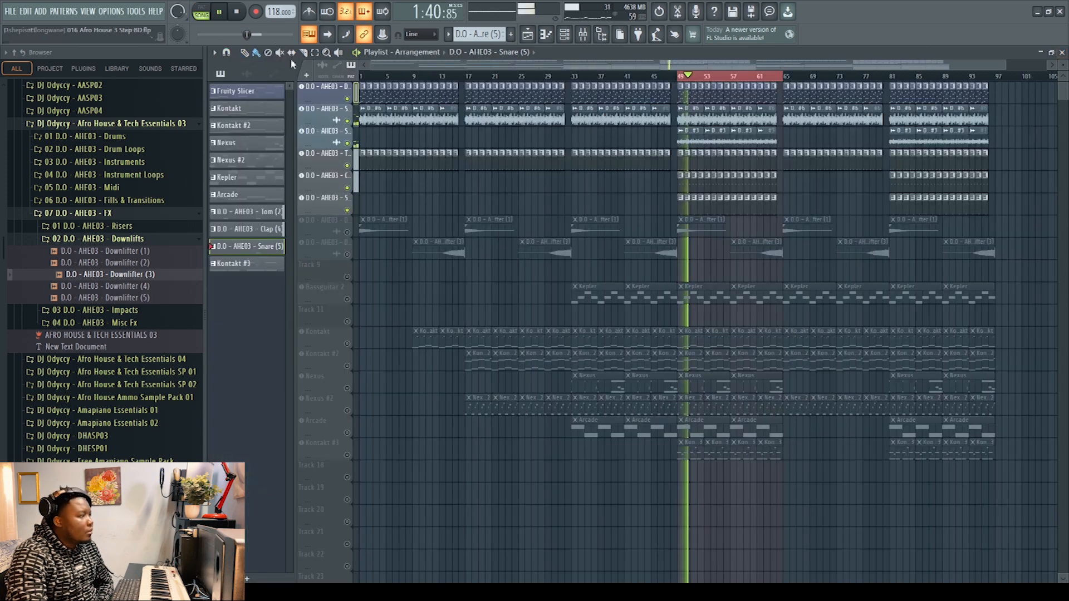
Step: Stop playback, unmute the Downlifter (1) track and view the channel settings of its audio clip
key(space)
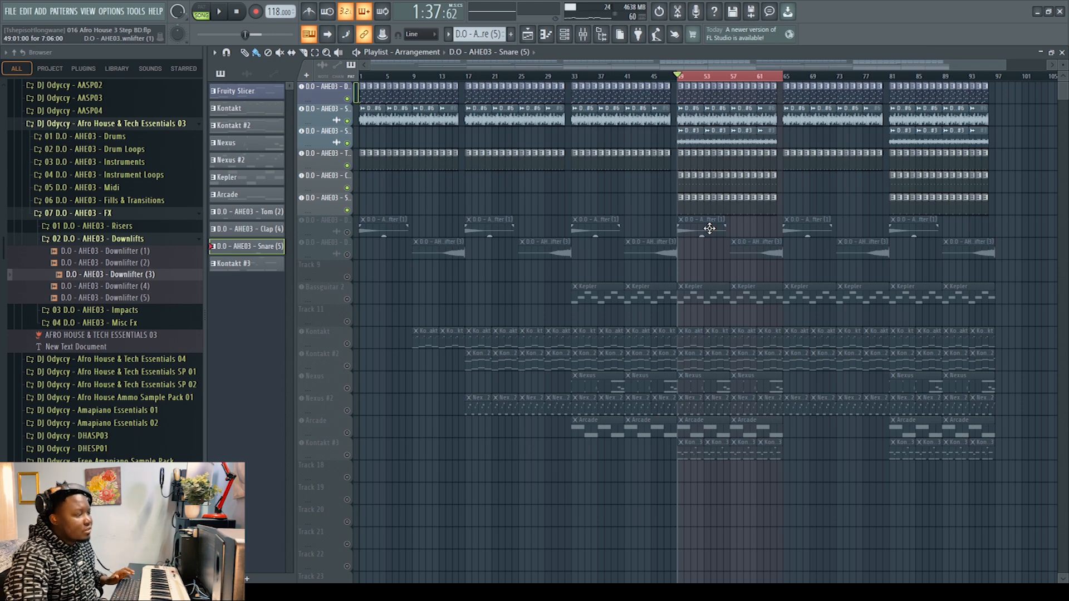
click(347, 232)
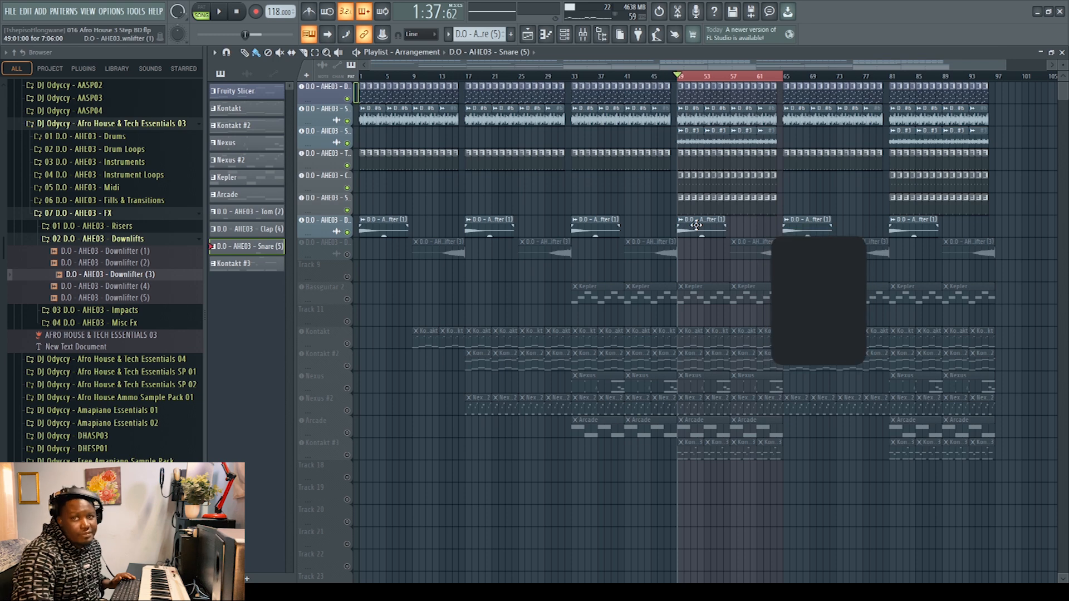
double_click(588, 225)
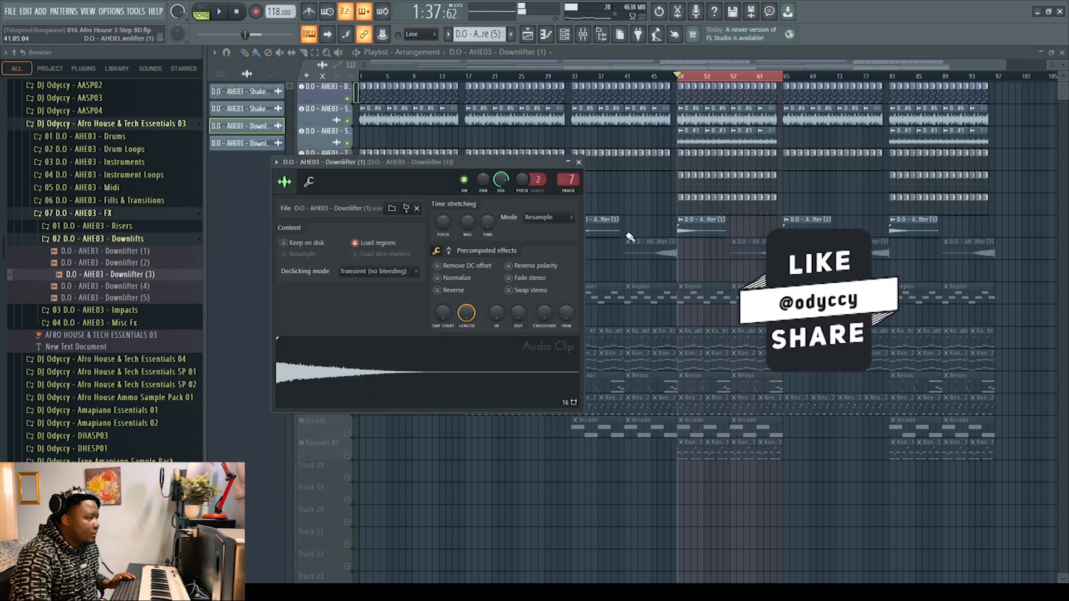
click(578, 162)
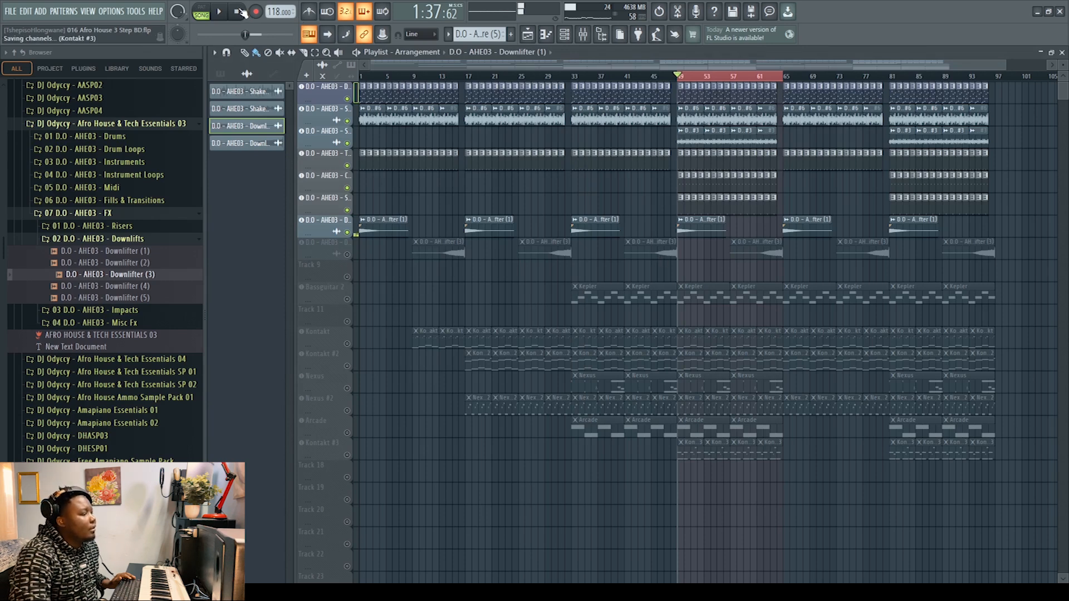
Step: Examine the Downlifter (3) clip's channel settings and the Kickstart effect on its mixer track
double_click(655, 247)
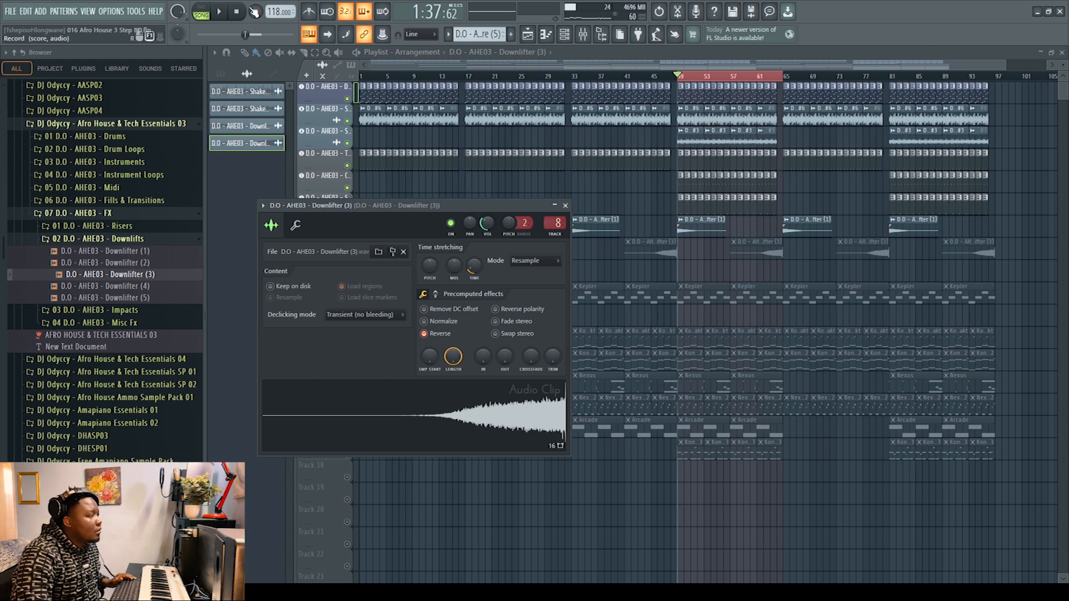
click(565, 206)
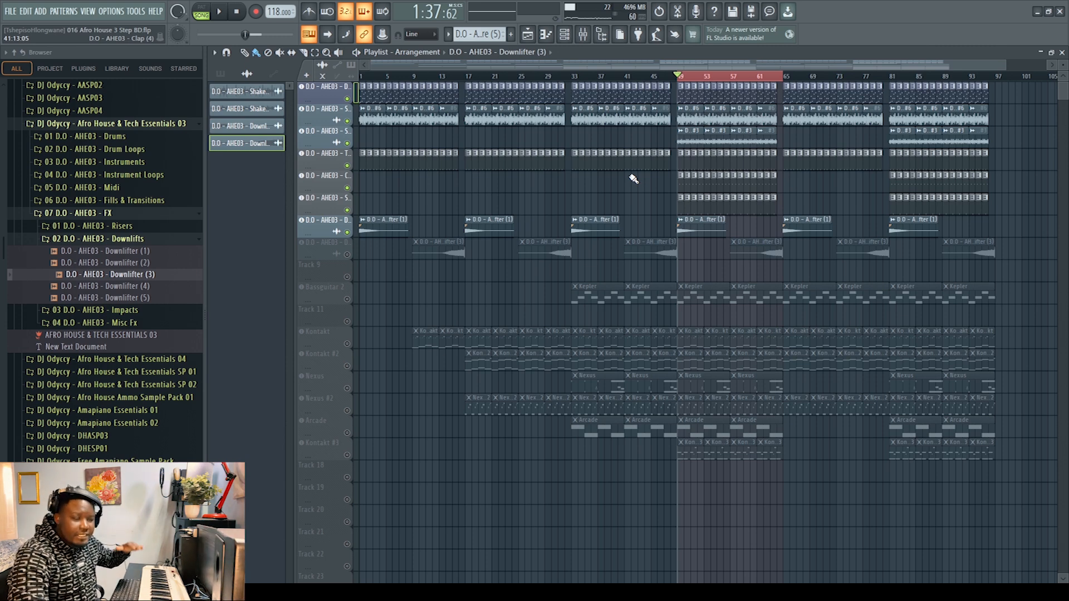
click(583, 35)
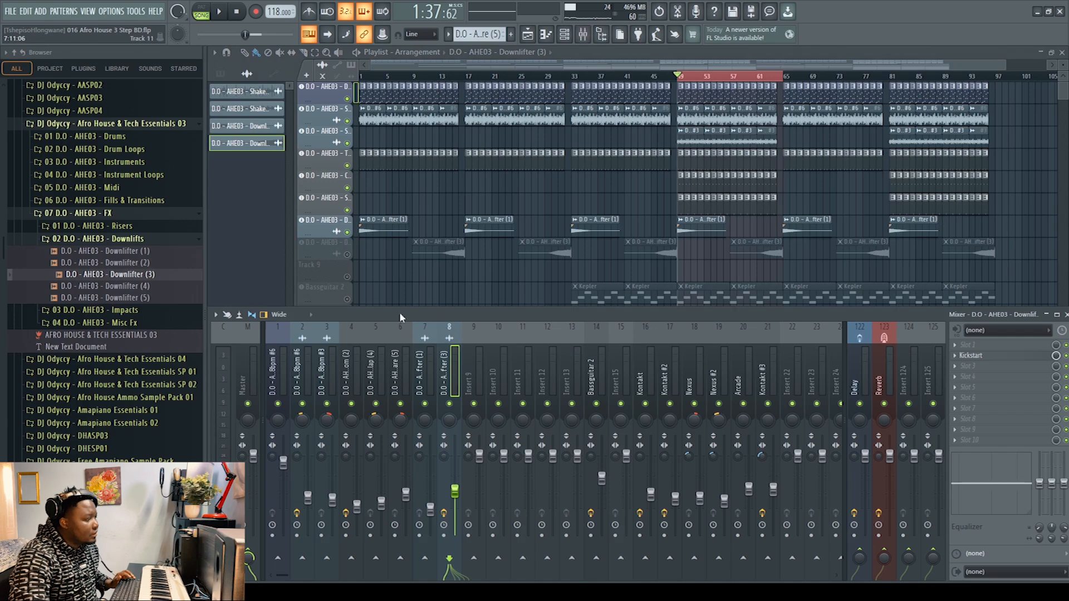
click(974, 357)
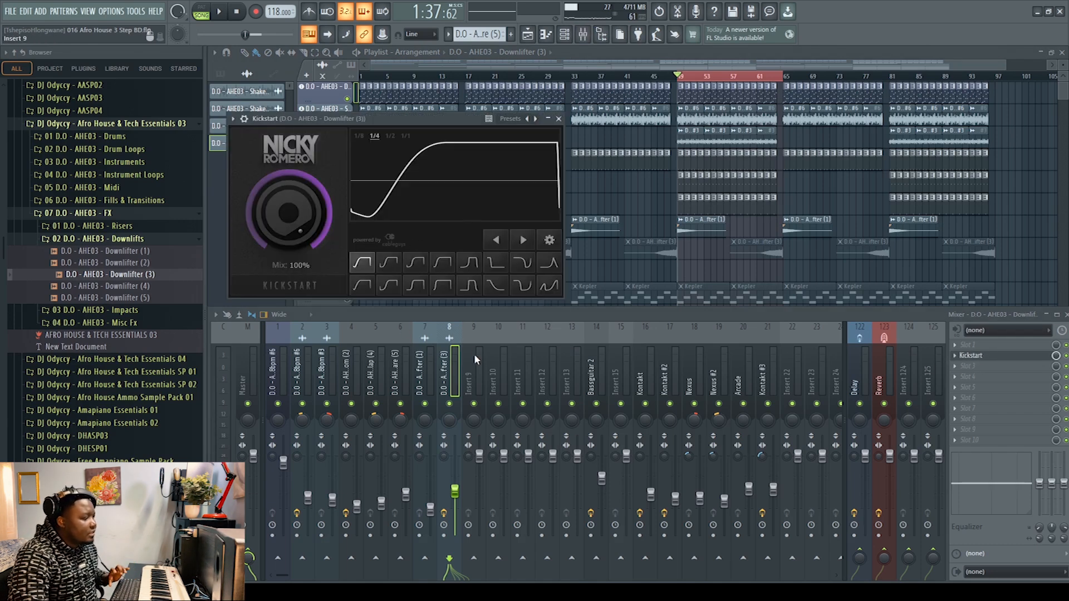
click(558, 119)
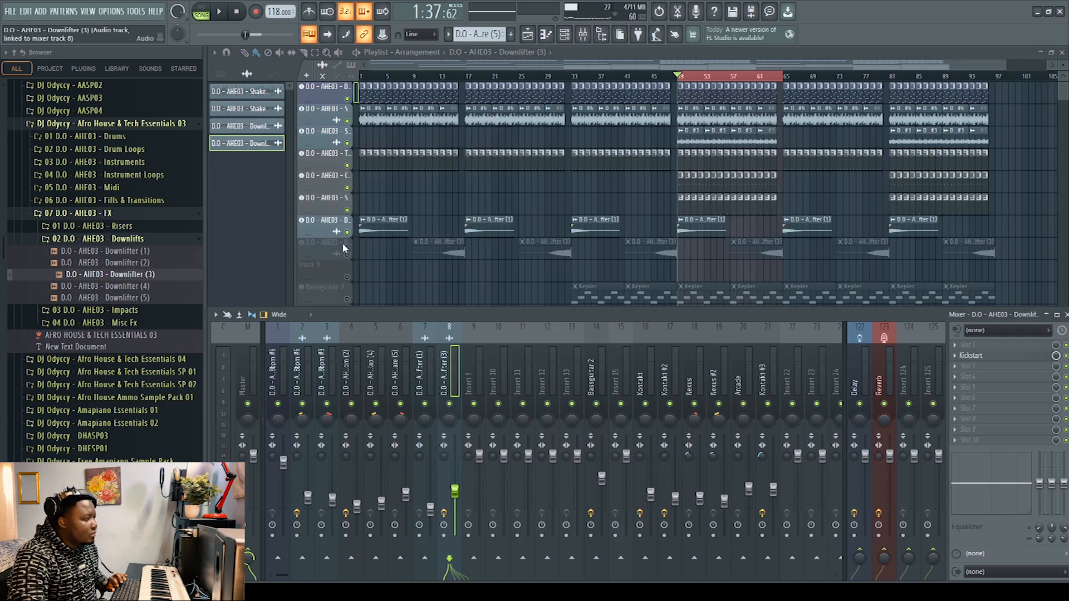
key(F9)
Step: Solo the Downlifter (3) track and play it from bar 45 with the mixer open
click(653, 77)
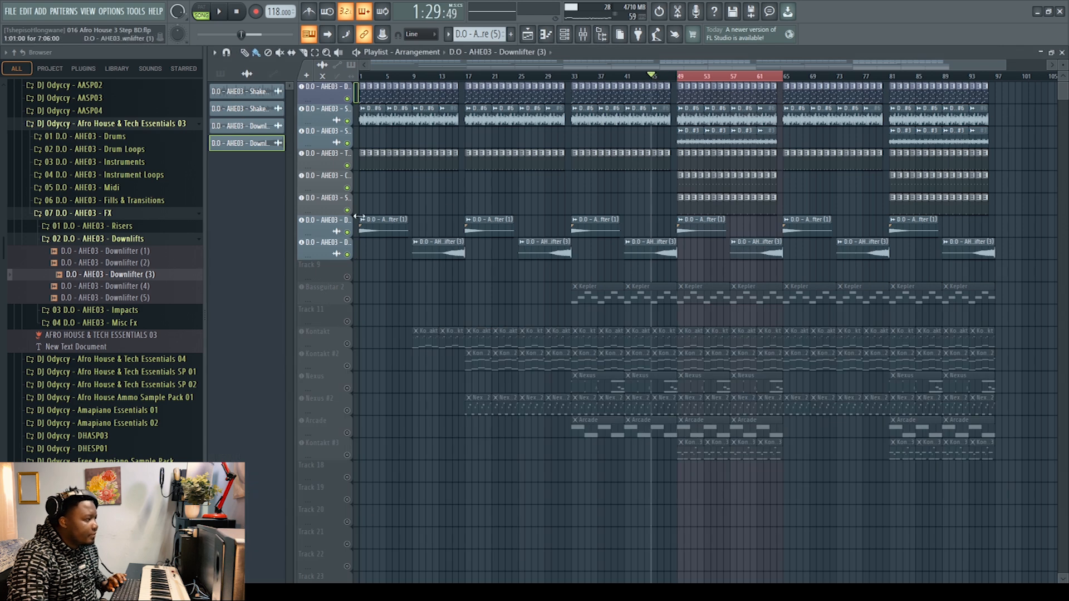
right_click(348, 256)
click(583, 34)
key(space)
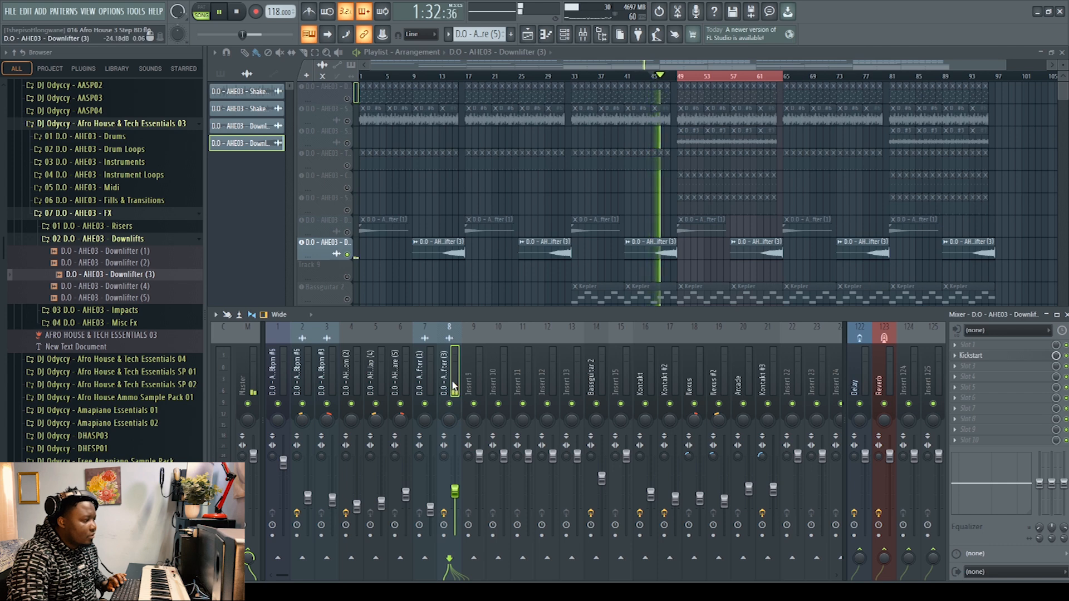
Step: Audition the soloed downlifter while watching its waveform in the Kickstart effect, and close the effect window
click(972, 356)
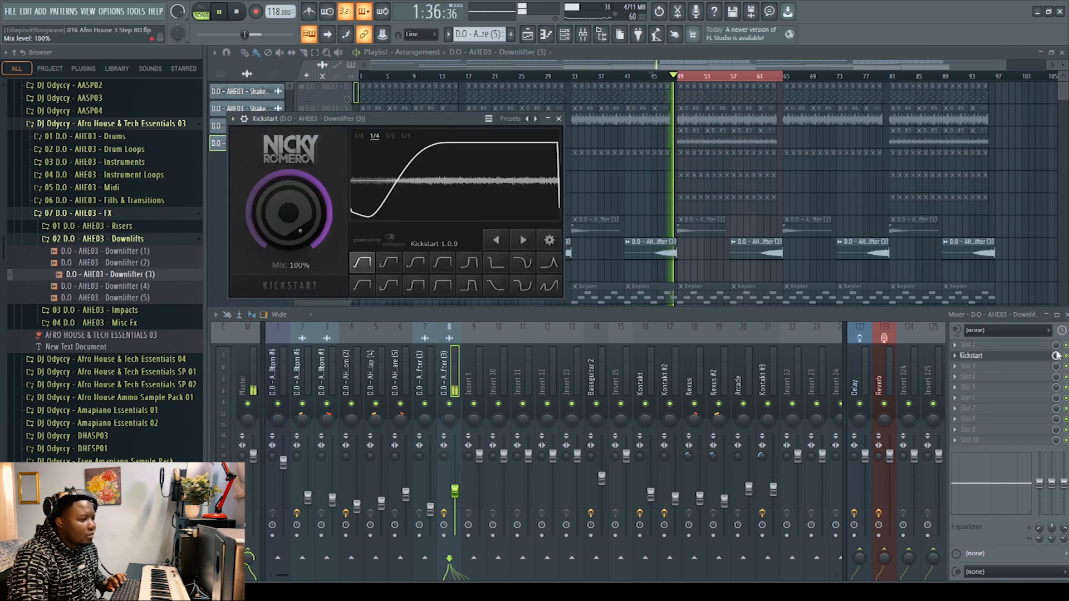
key(space)
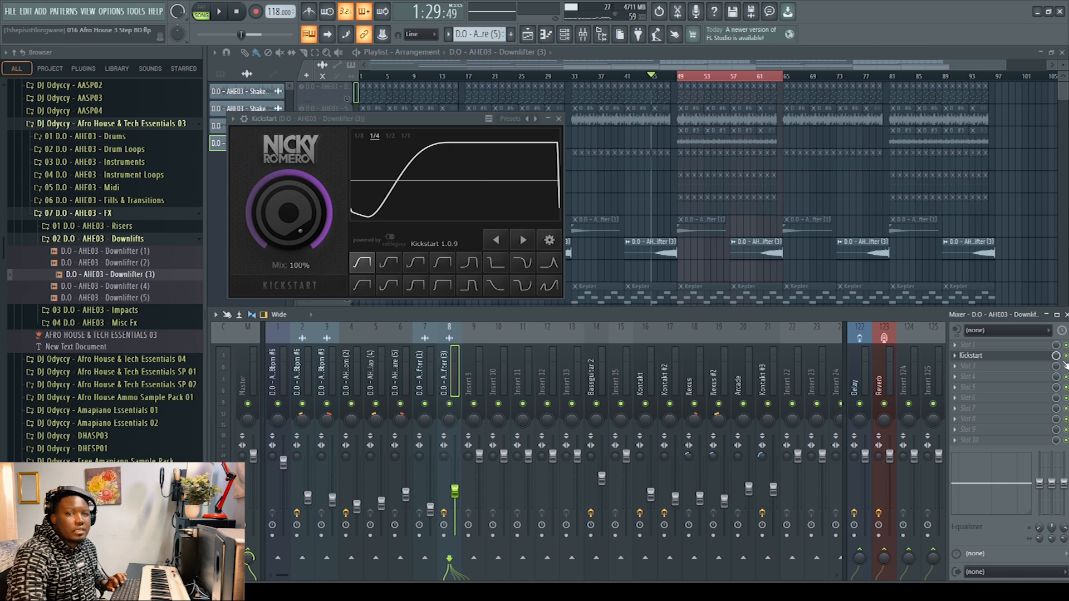
key(space)
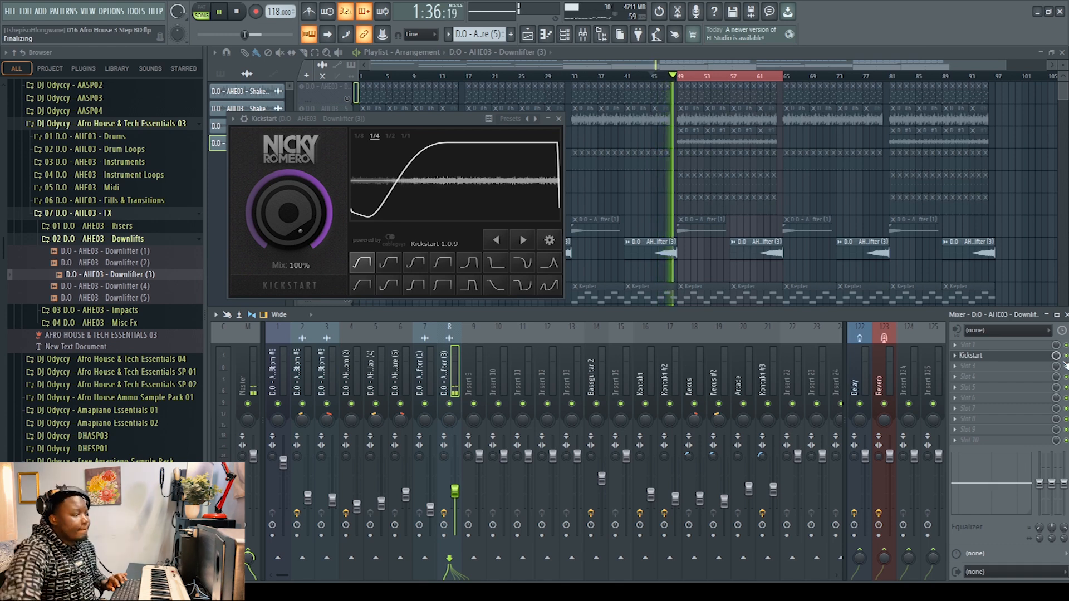
key(space)
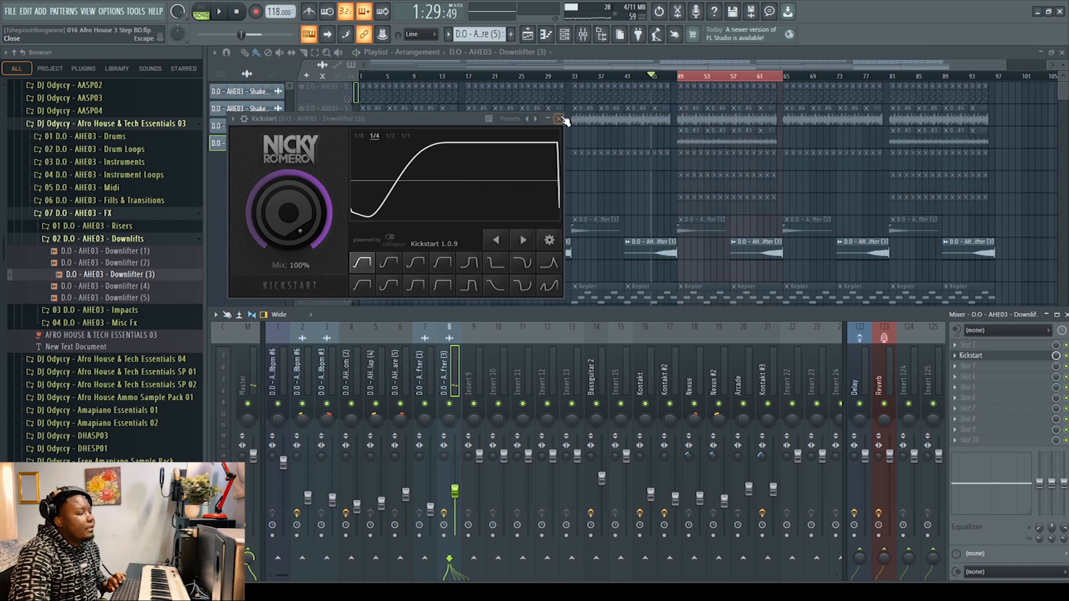
click(559, 119)
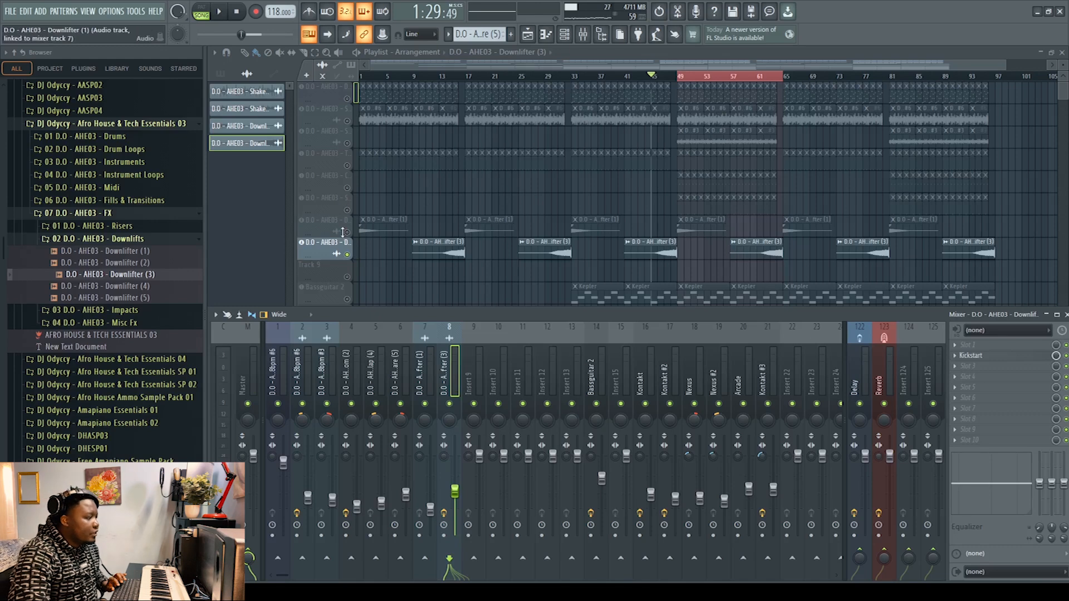
Step: Solo the Kontakt track and play it from bar 45 while viewing its 07 - Call And Answer instrument
scroll(394, 210, down, 5)
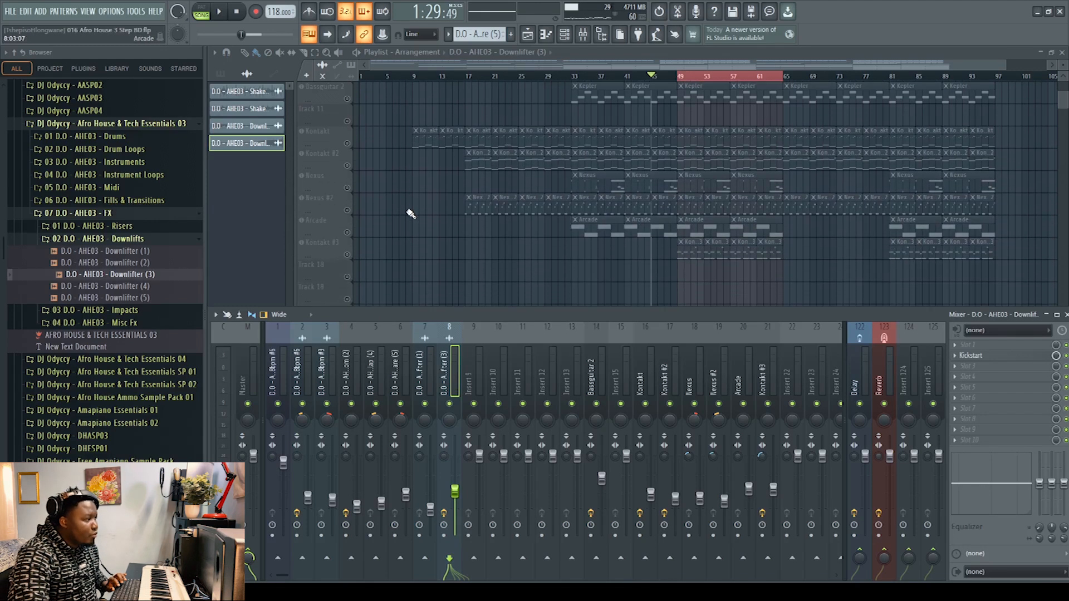
key(F9)
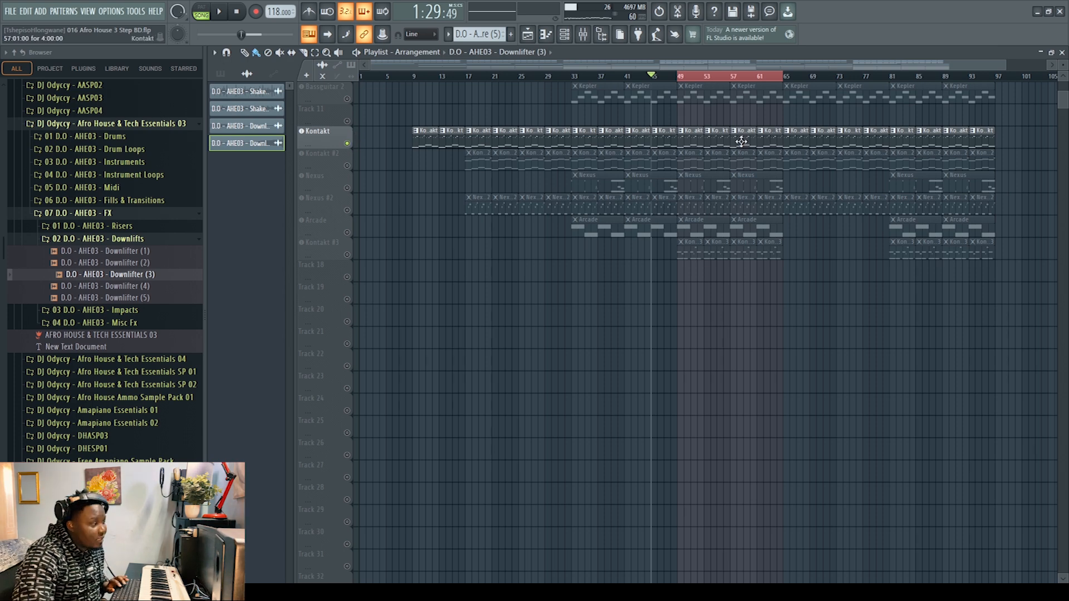
click(695, 137)
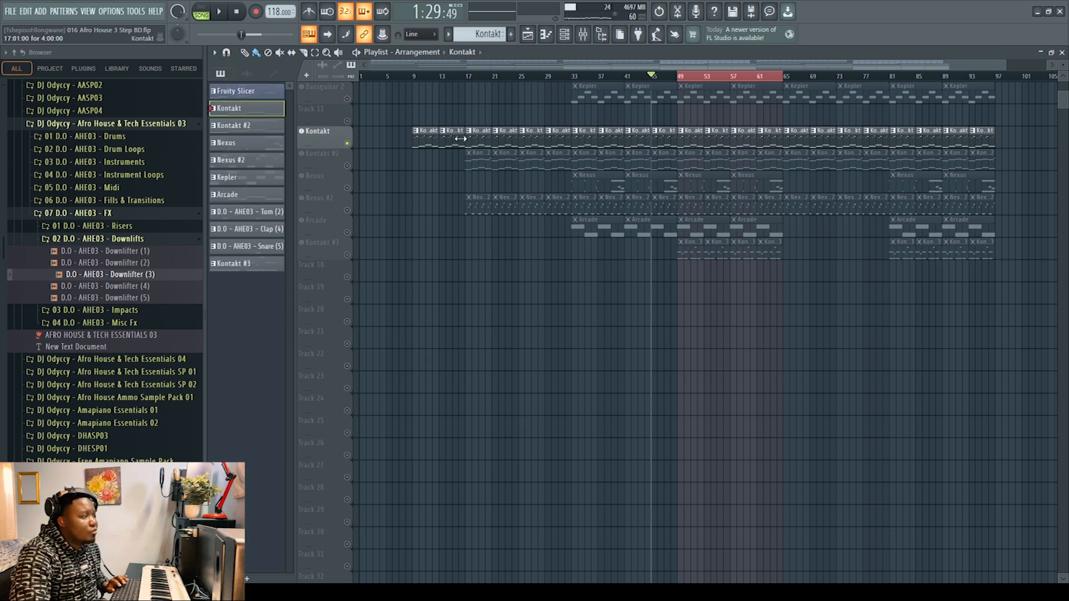
click(336, 132)
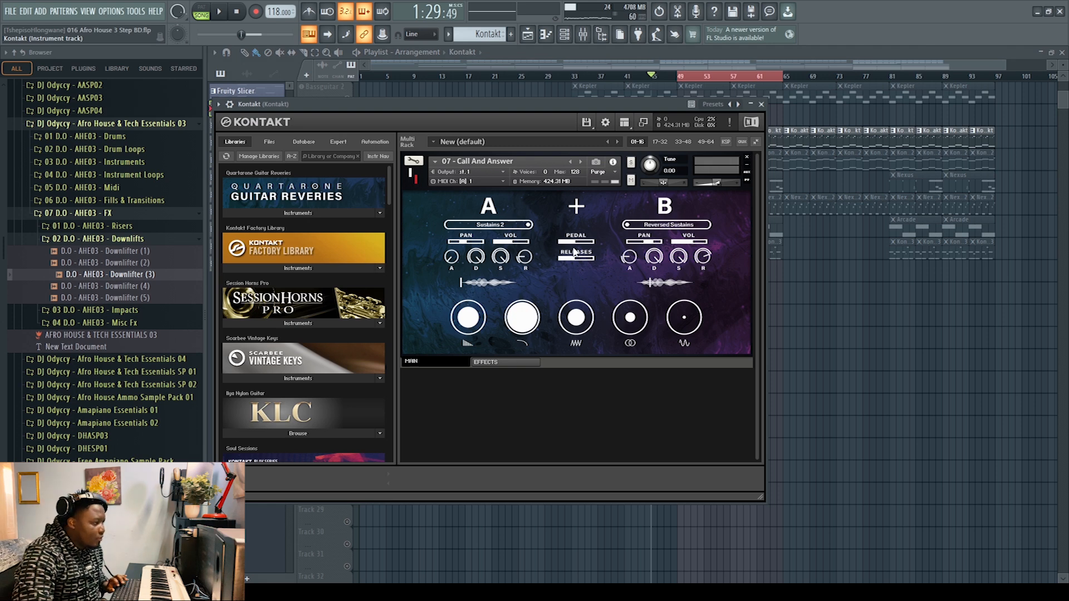
key(space)
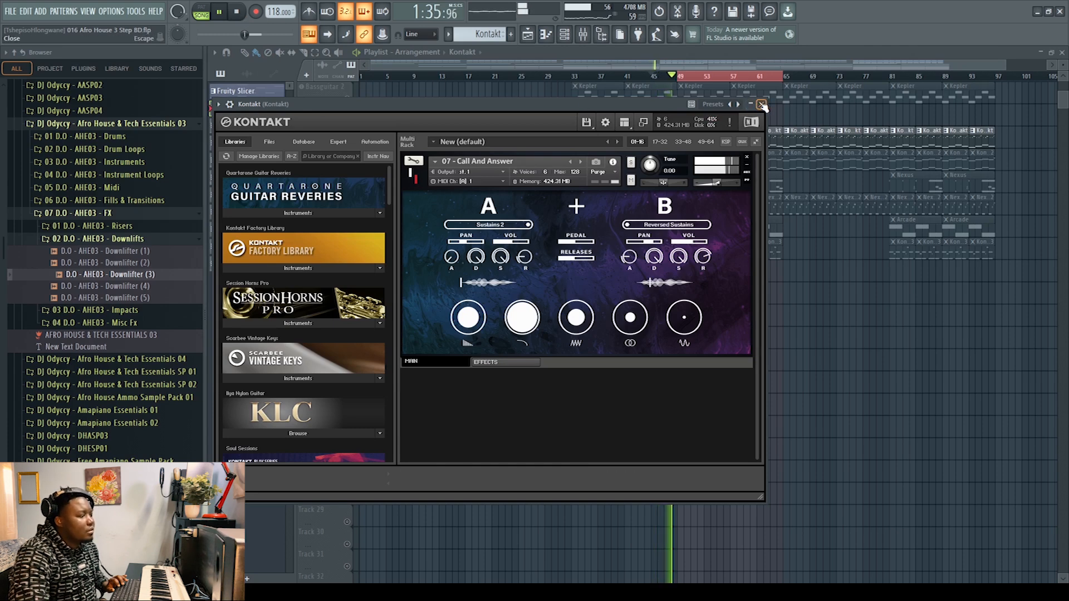
key(Escape)
key(space)
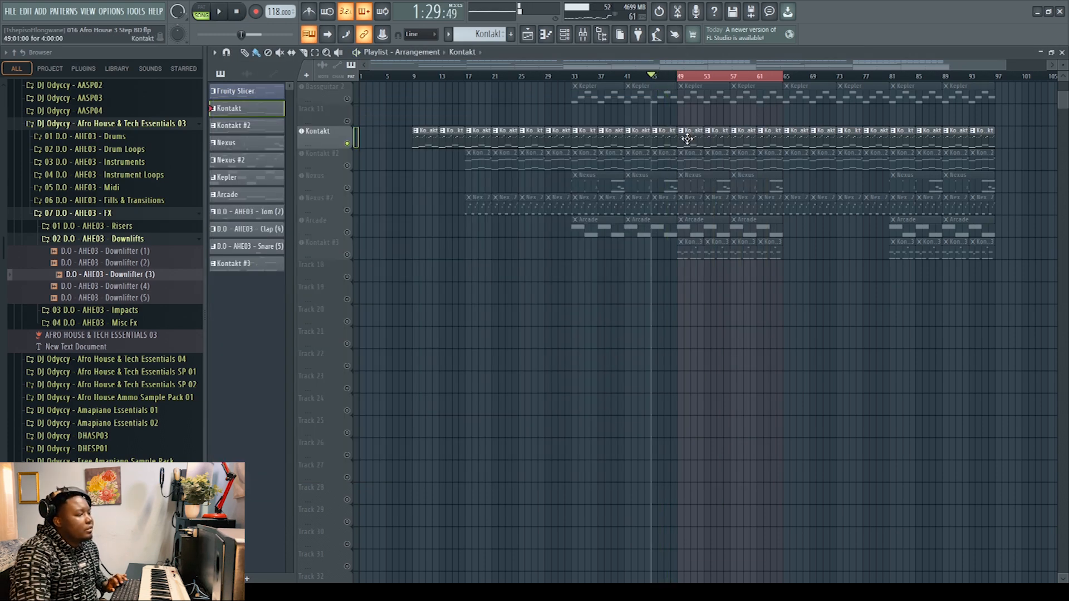
Step: Play the Kontakt pattern while viewing all of its notes in the piano roll, and return to the playlist
double_click(687, 139)
key(space)
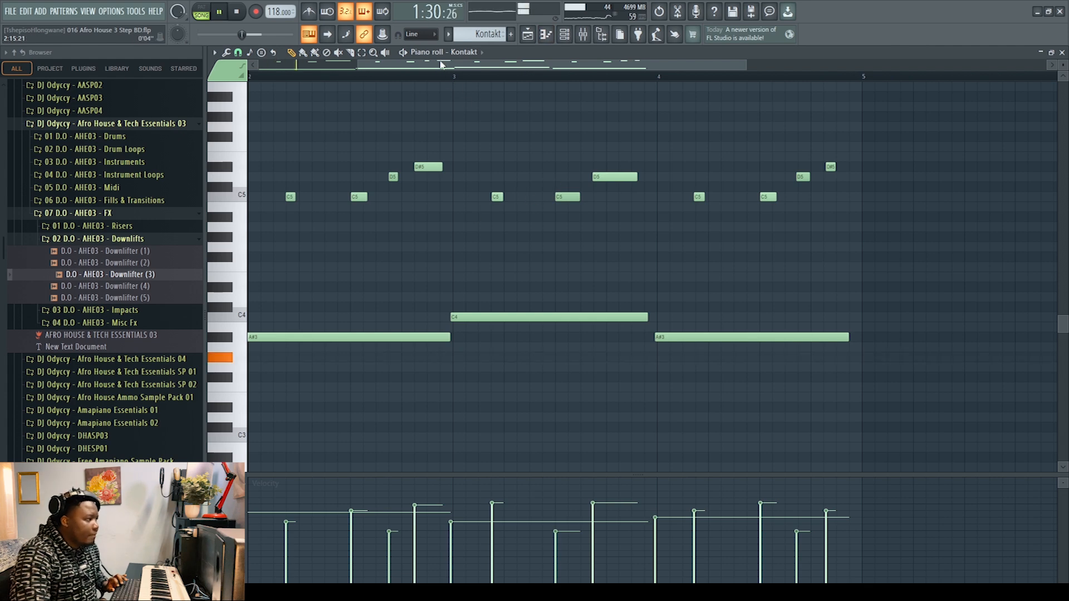
drag(647, 64, 868, 64)
scroll(869, 273, up, 3)
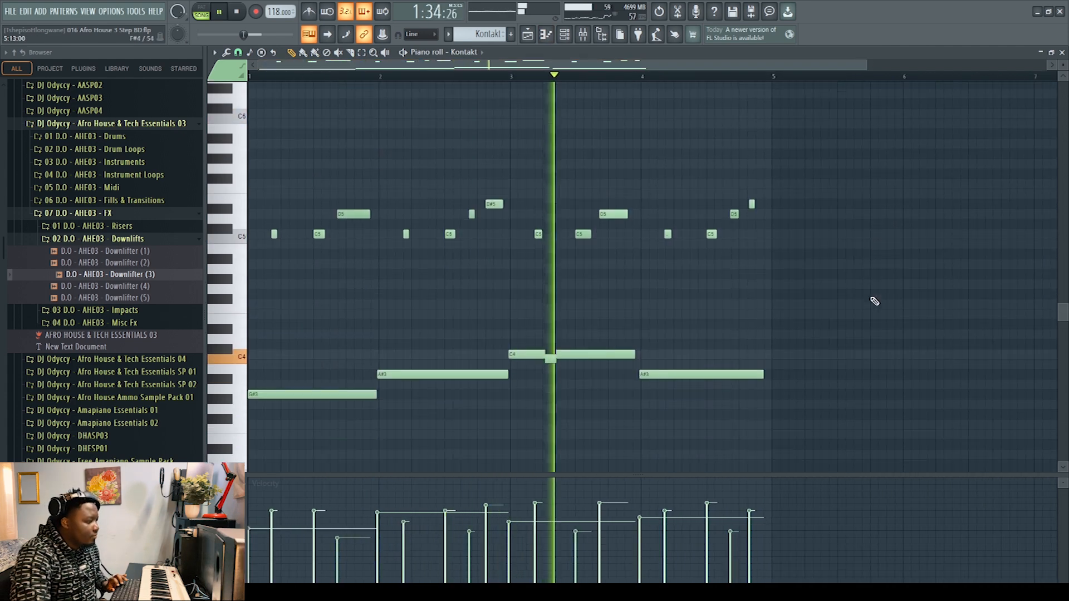
click(1062, 53)
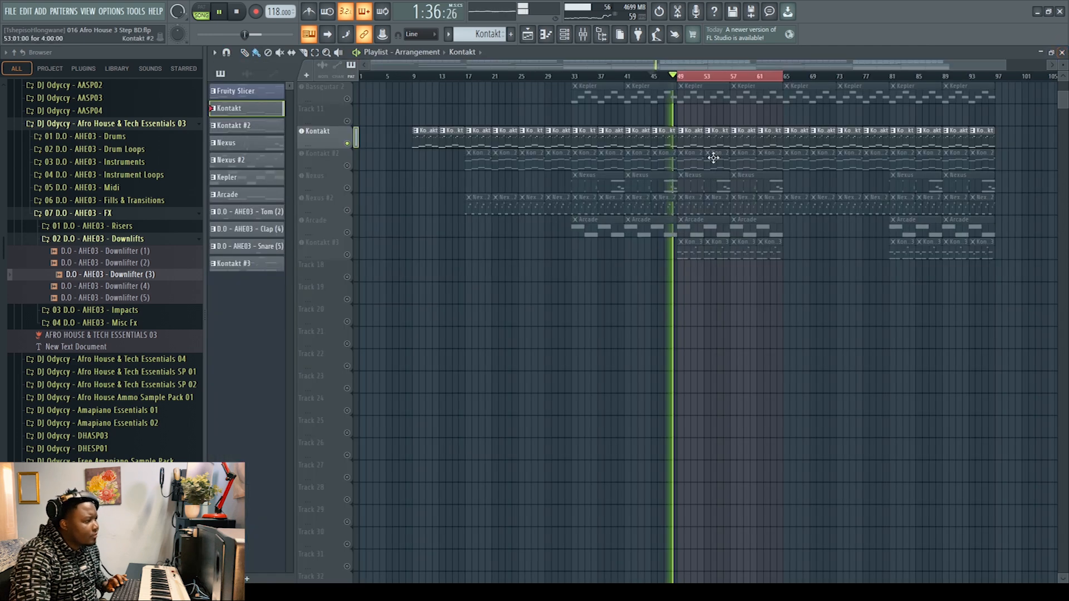
key(space)
Step: Set the playback position to bar 49, unmute the Kontakt #2 track and view its Cello Ensemble instrument
click(679, 76)
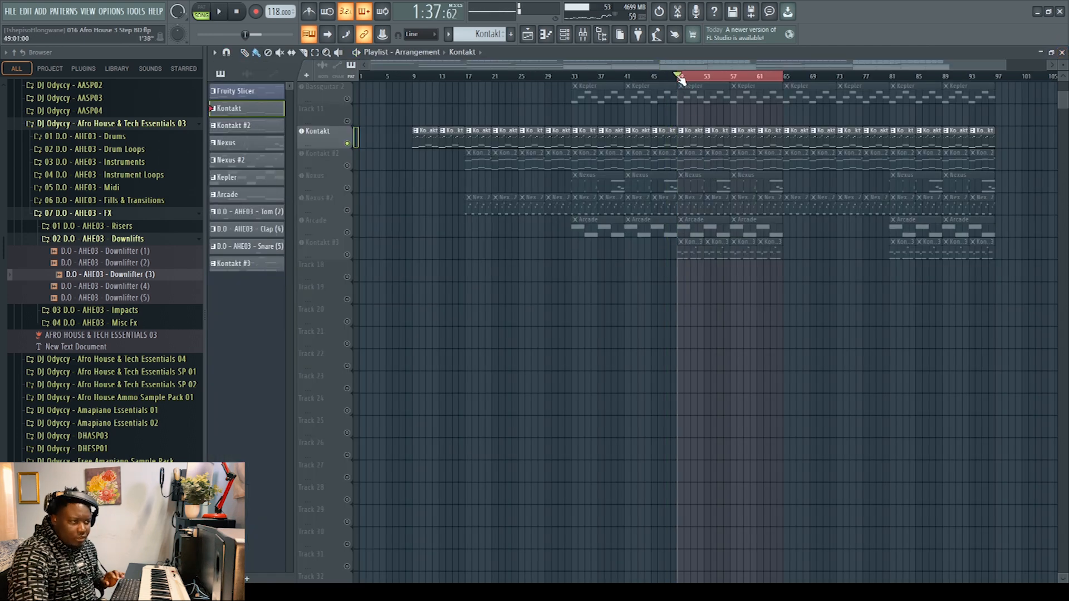
click(328, 158)
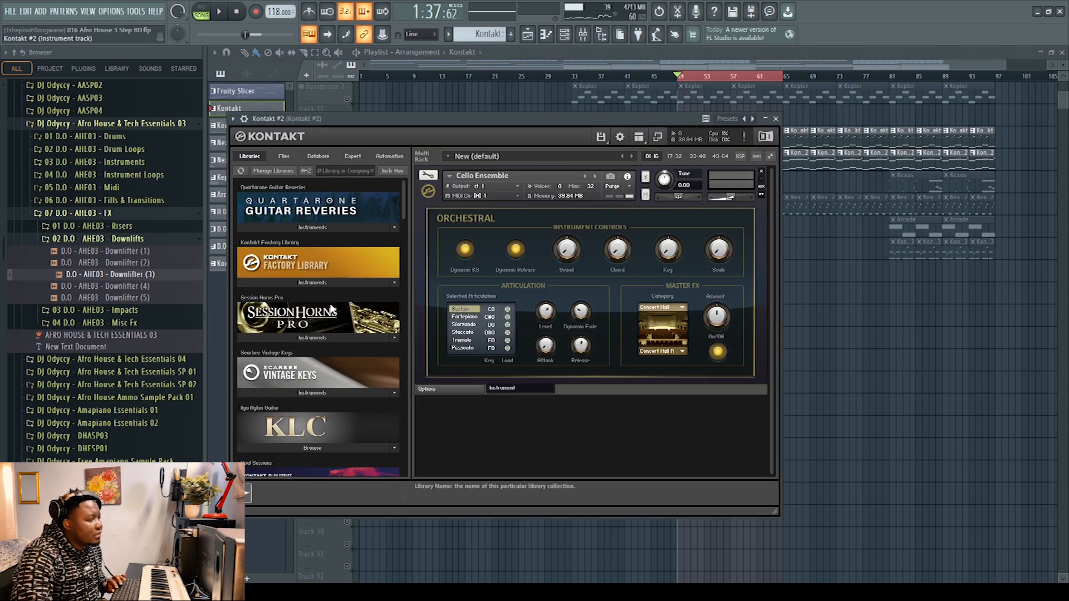
click(776, 119)
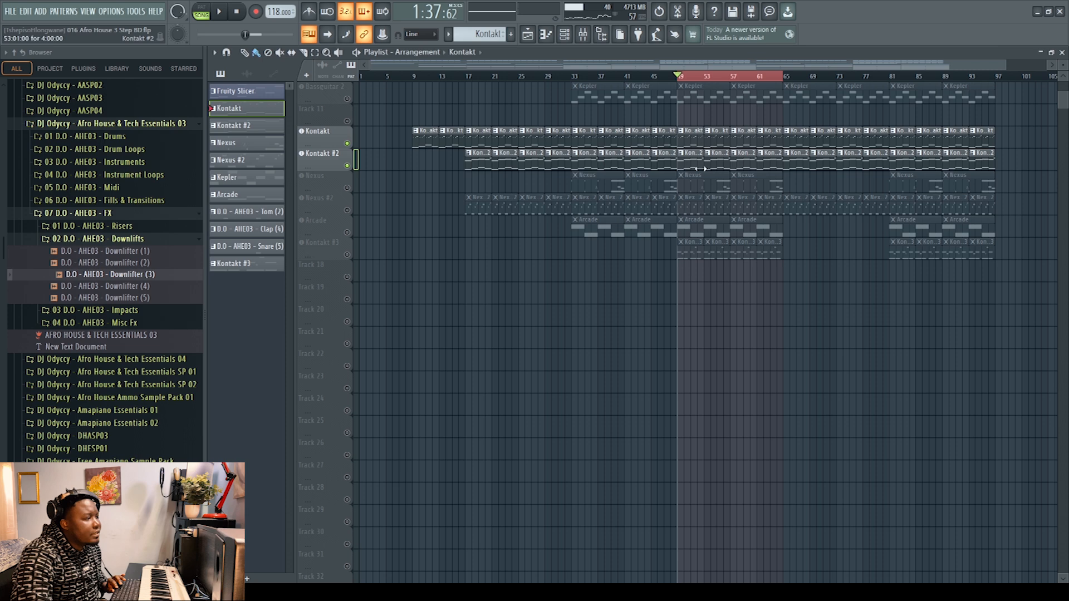
Step: Play both Kontakt tracks from bar 49 while viewing the Kontakt #2 notes in the piano roll
key(space)
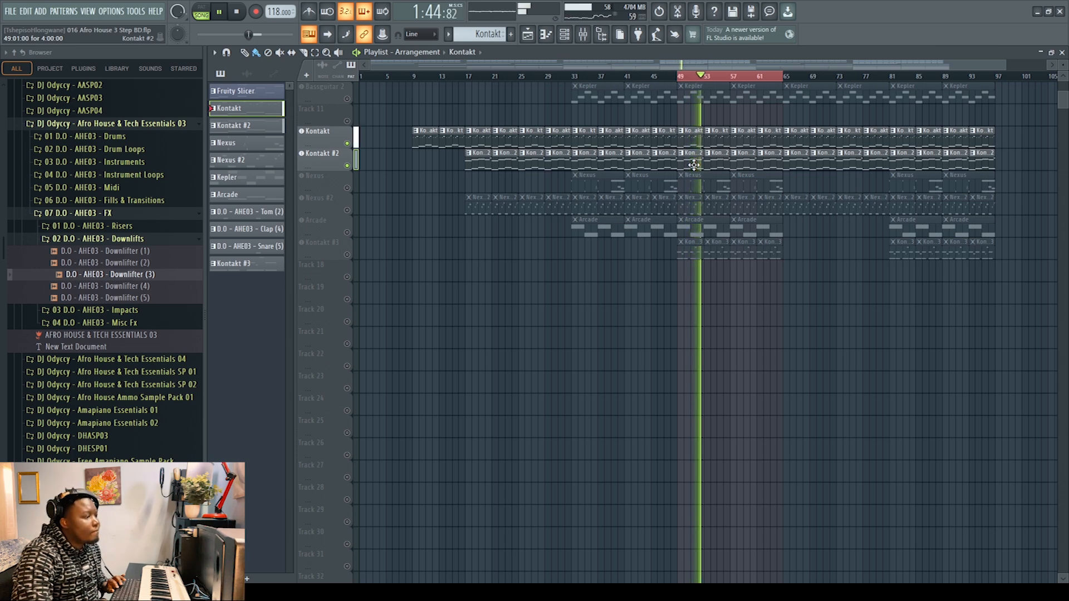
double_click(697, 168)
drag(556, 63, 342, 72)
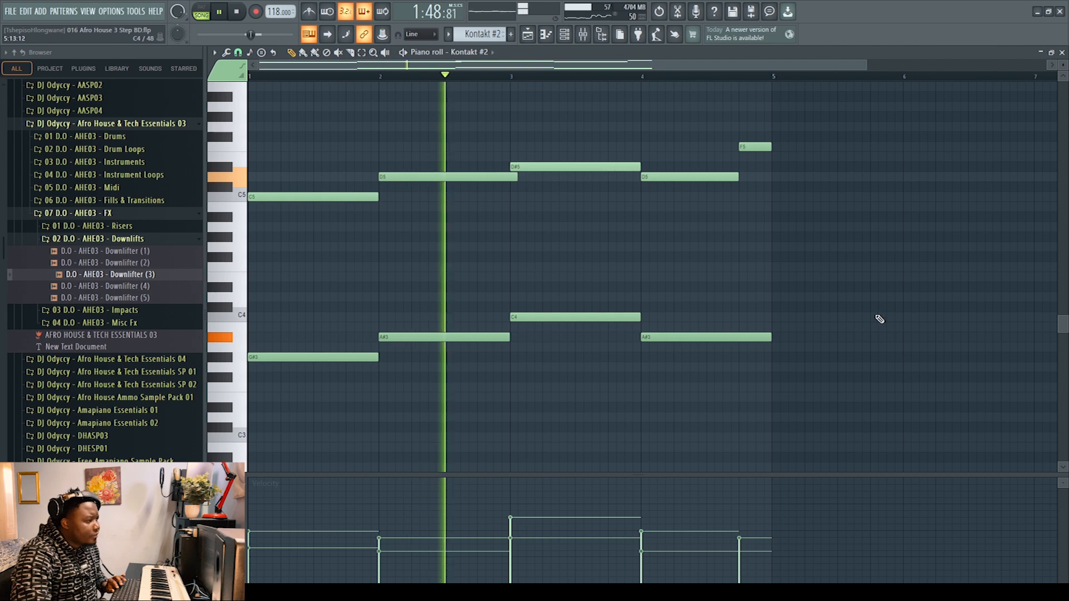
click(1063, 52)
key(space)
Step: Unmute the Nexus track and view its Brass Stakkato 1 preset in the plugin window
click(321, 184)
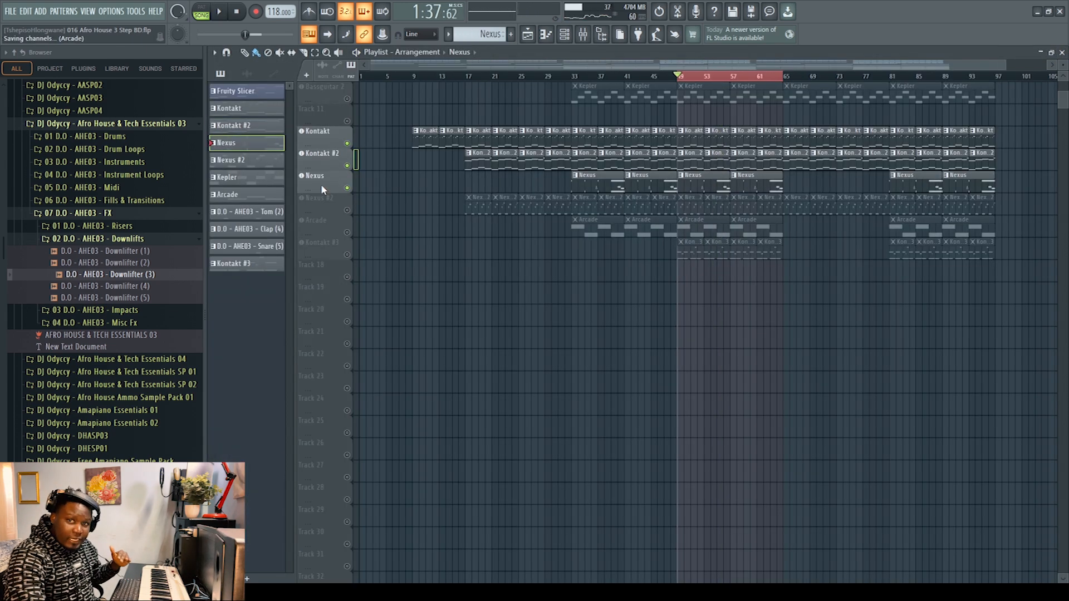
click(326, 181)
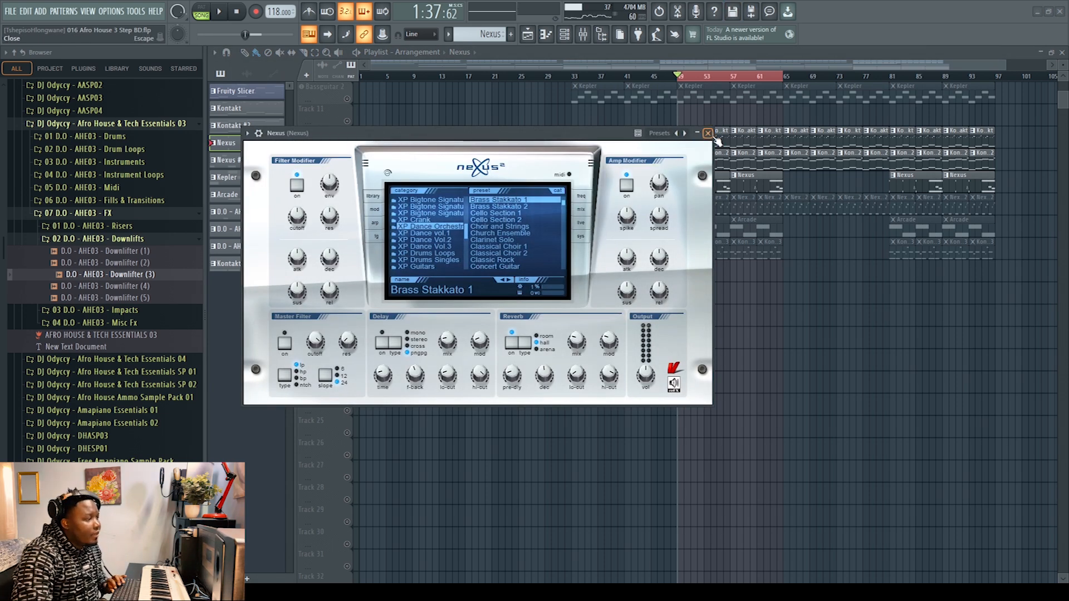
click(708, 133)
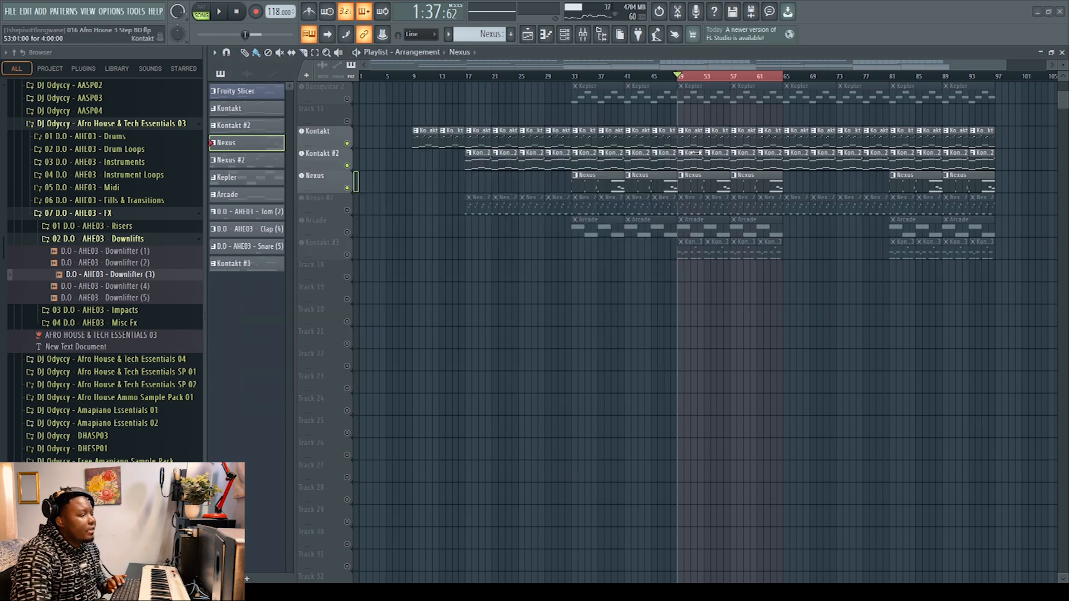
Step: Play the unmuted tracks from bar 49 while viewing the whole Nexus pattern in the piano roll
double_click(703, 187)
click(221, 13)
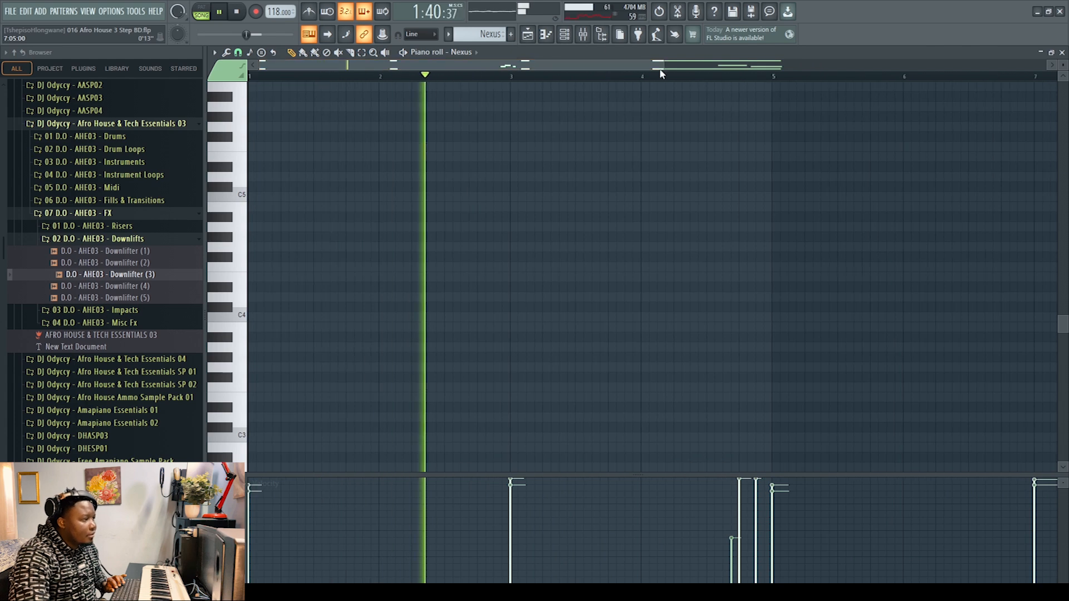
drag(661, 68, 853, 63)
scroll(799, 210, up, 6)
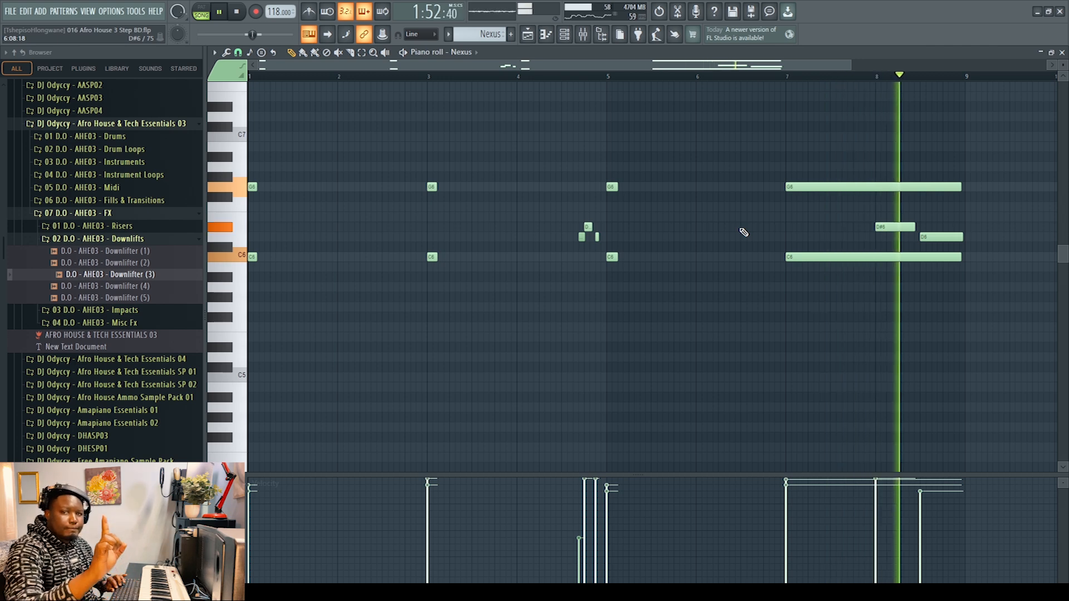
Step: Stop playback, unmute the Nexus #2 track and view its Pizzicato preset in the plugin window
key(space)
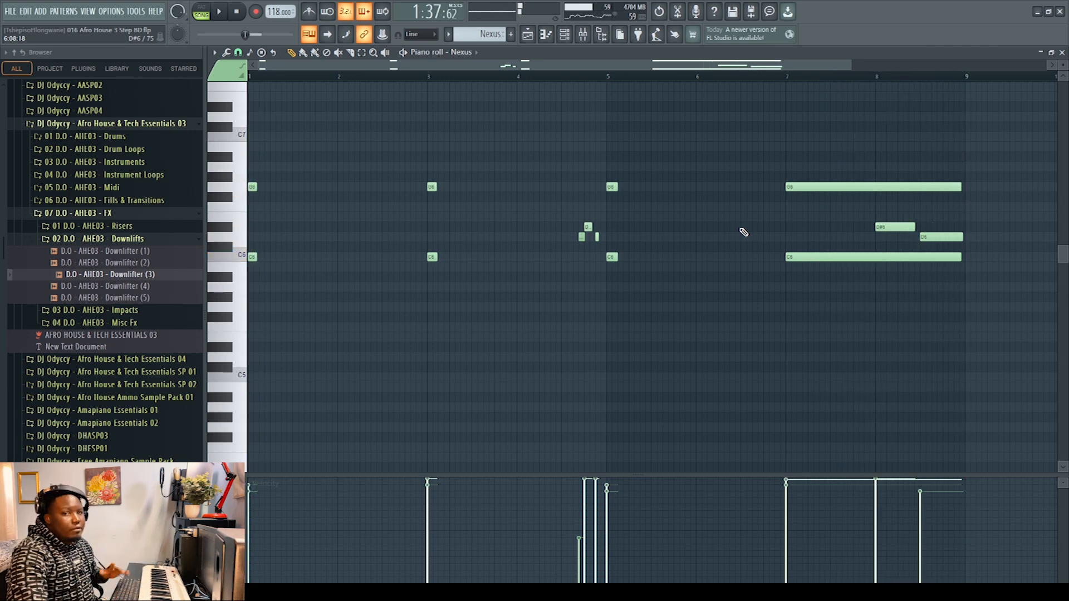
click(1063, 52)
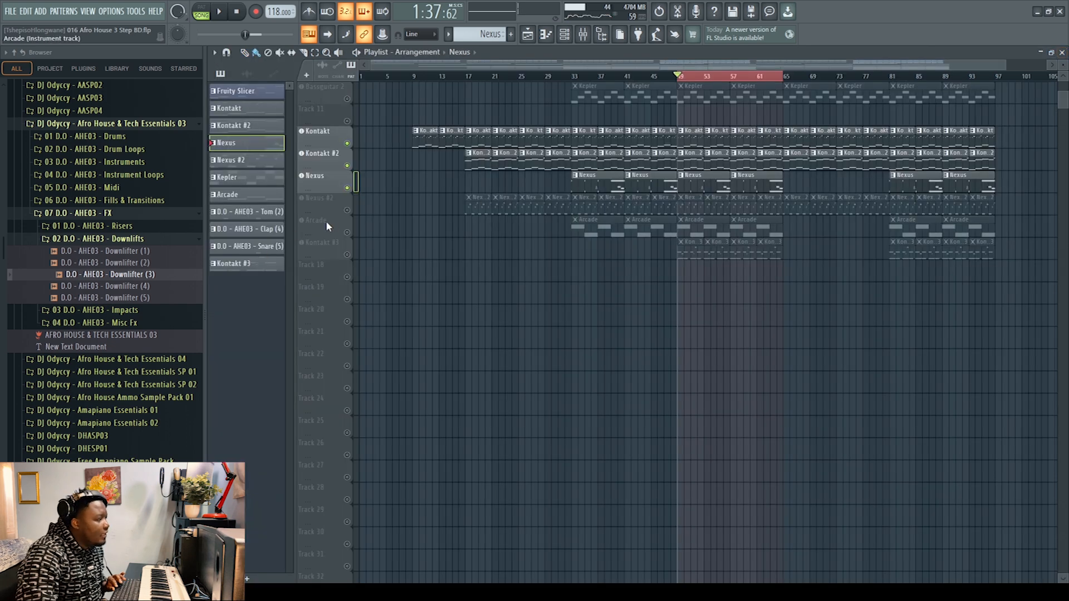
click(347, 210)
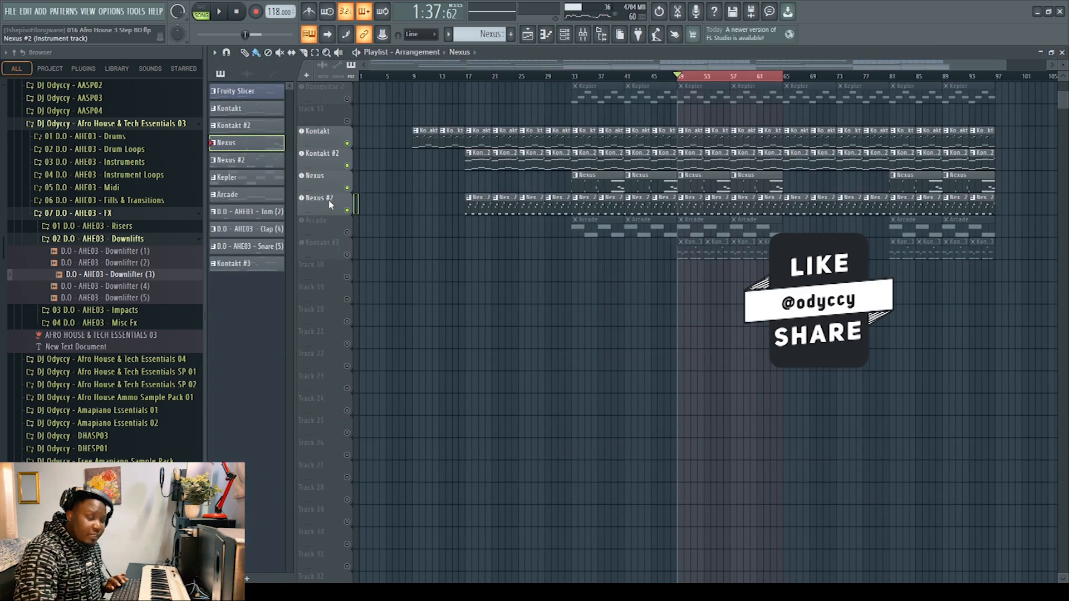
click(330, 203)
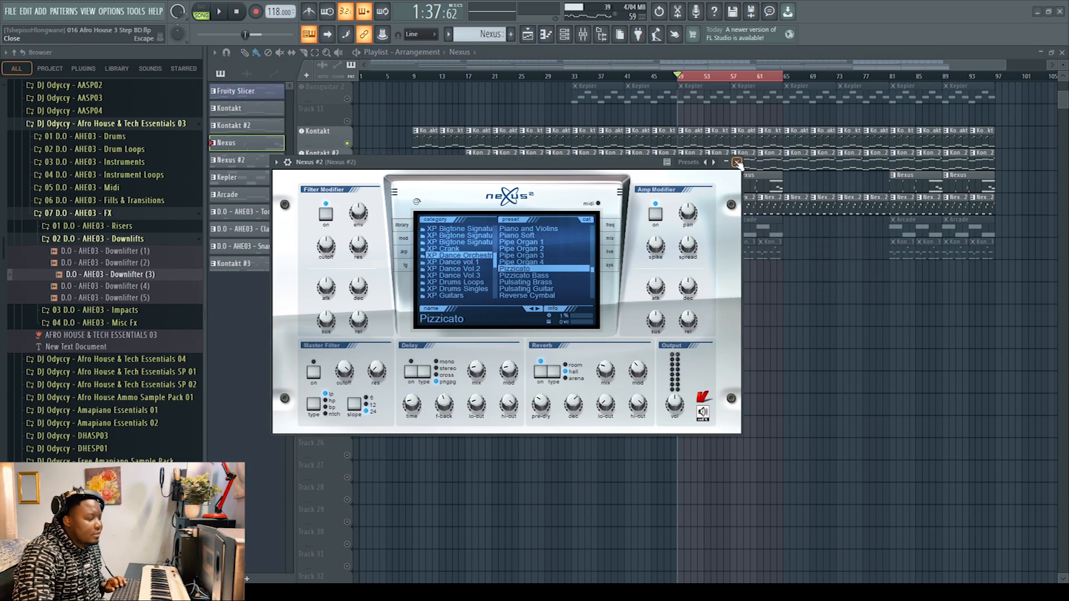
click(737, 162)
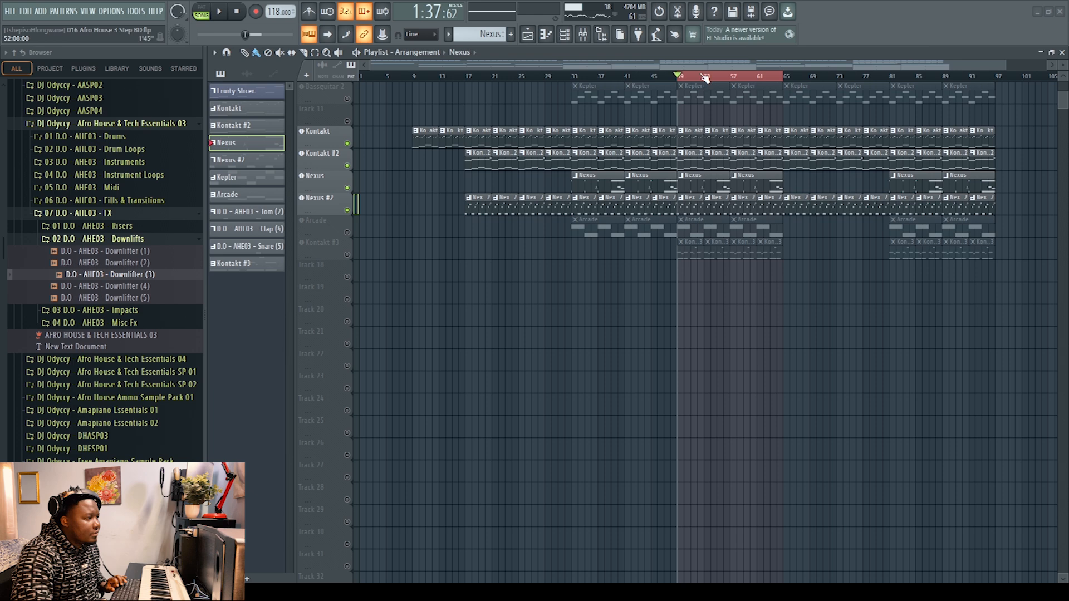
Step: Play the unmuted tracks from bar 49 while viewing the whole Nexus #2 pattern in the piano roll
key(space)
click(696, 199)
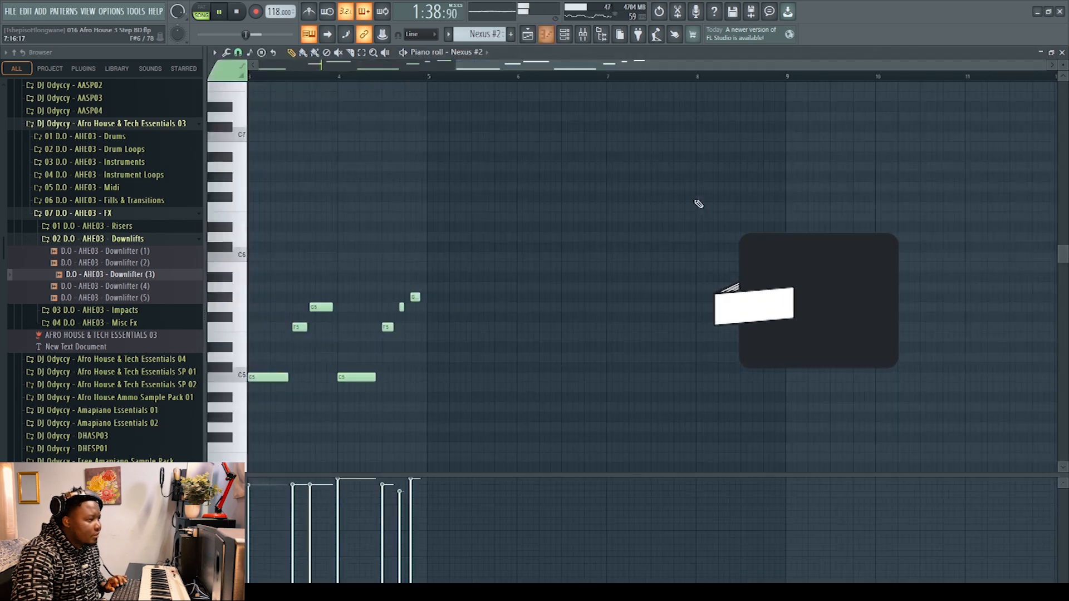
drag(562, 66, 343, 66)
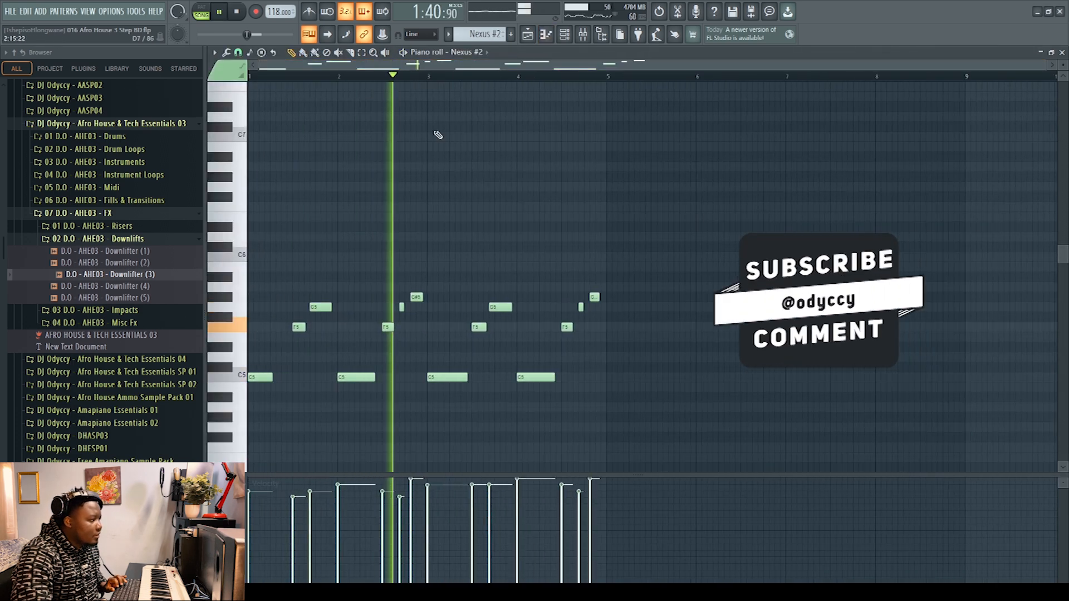
scroll(494, 247, down, 2)
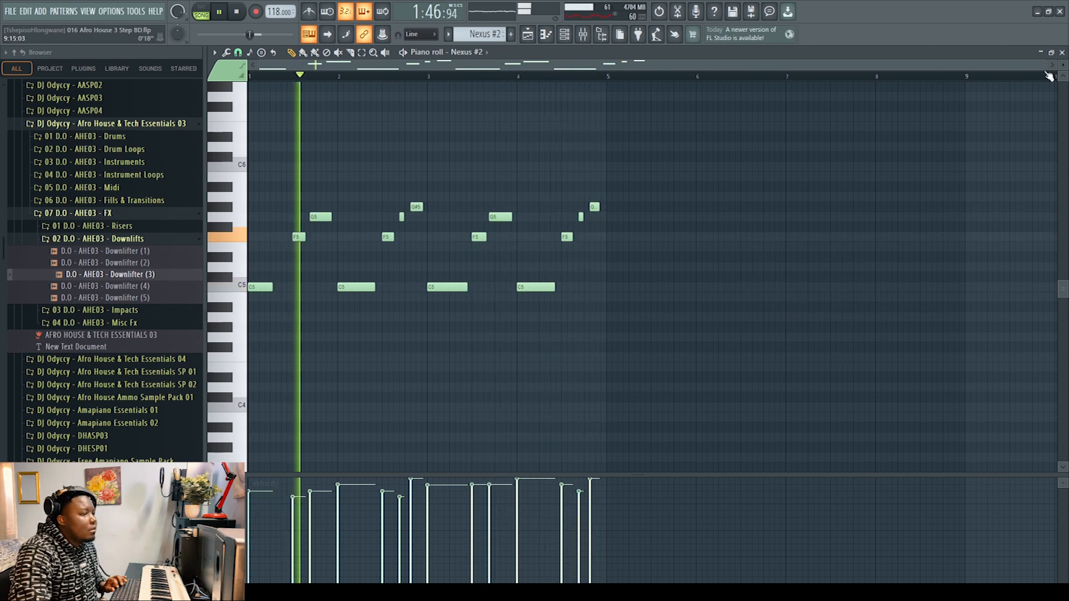
click(1063, 53)
key(space)
Step: Unmute the Arcade track and view its Lost in the Ether kit in the plugin window
click(347, 233)
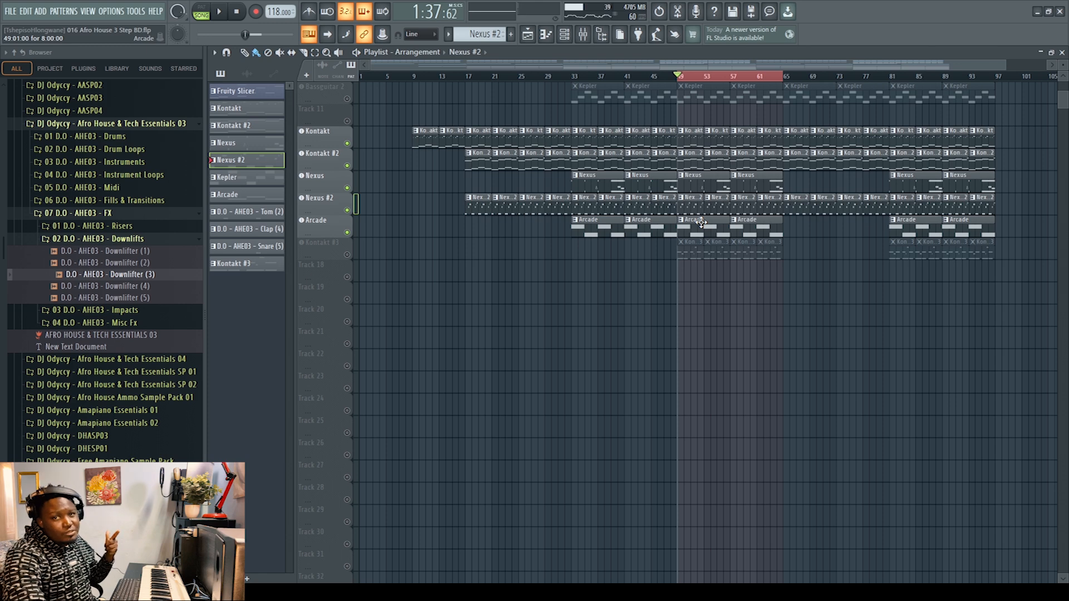
click(321, 236)
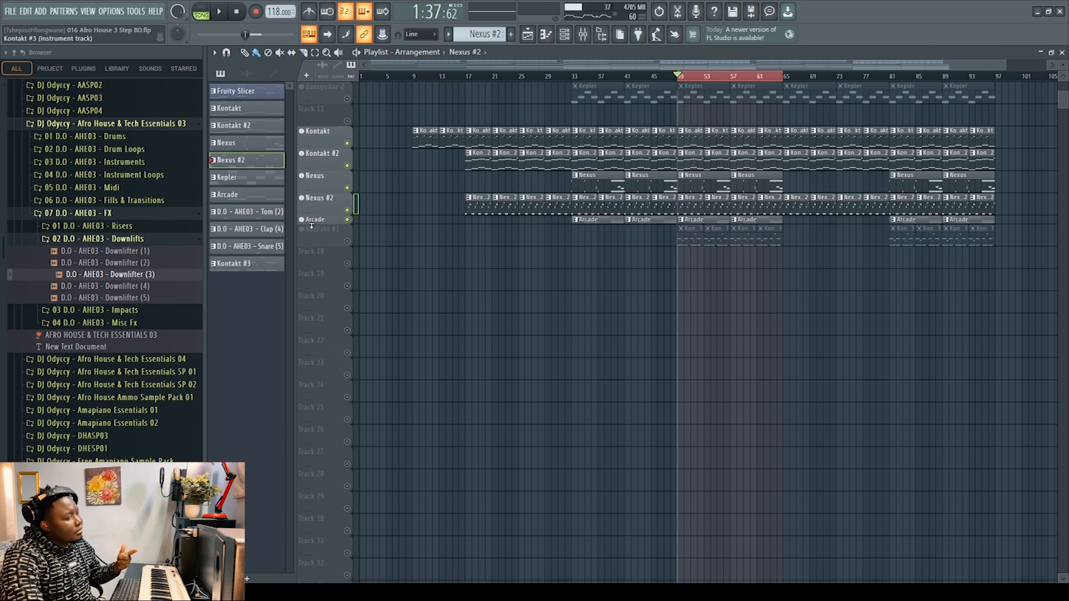
click(313, 225)
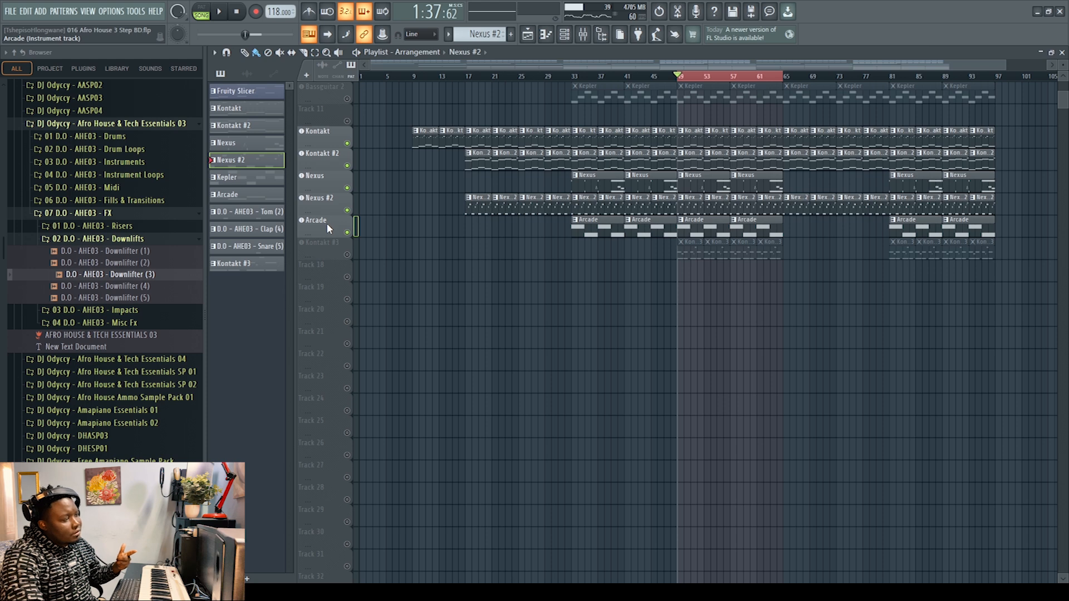
click(326, 222)
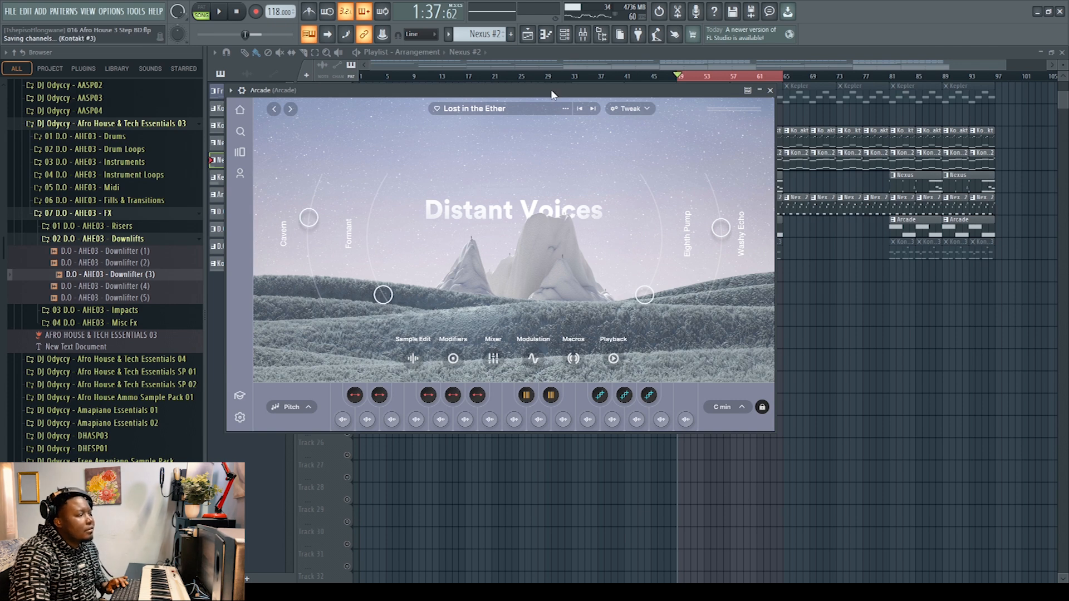
Step: Play the unmuted tracks from bar 49 to hear the Arcade vocals, closing the plugin window during playback
key(space)
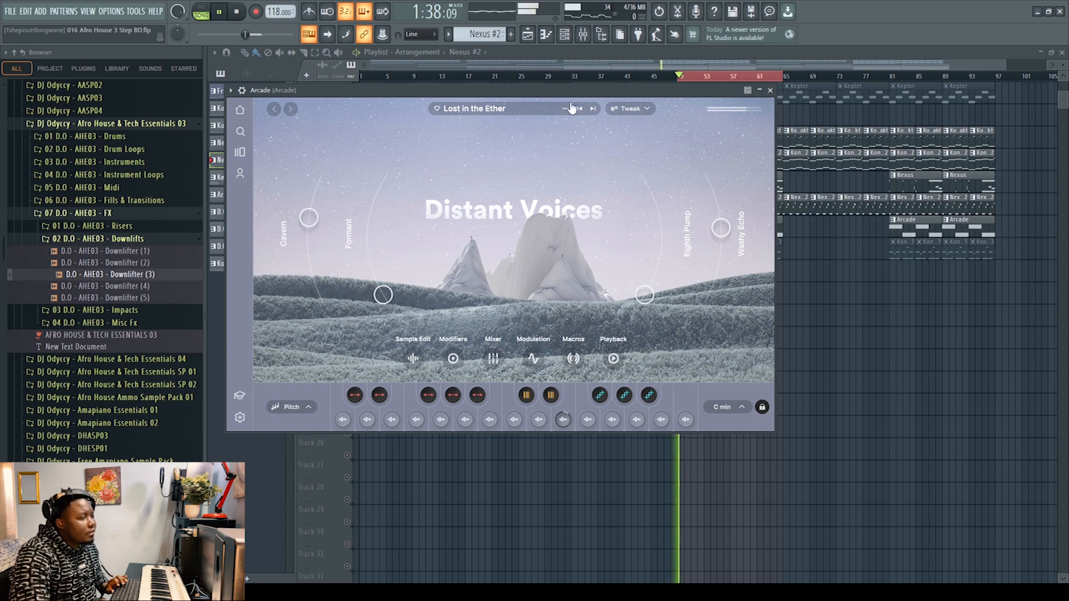
click(771, 91)
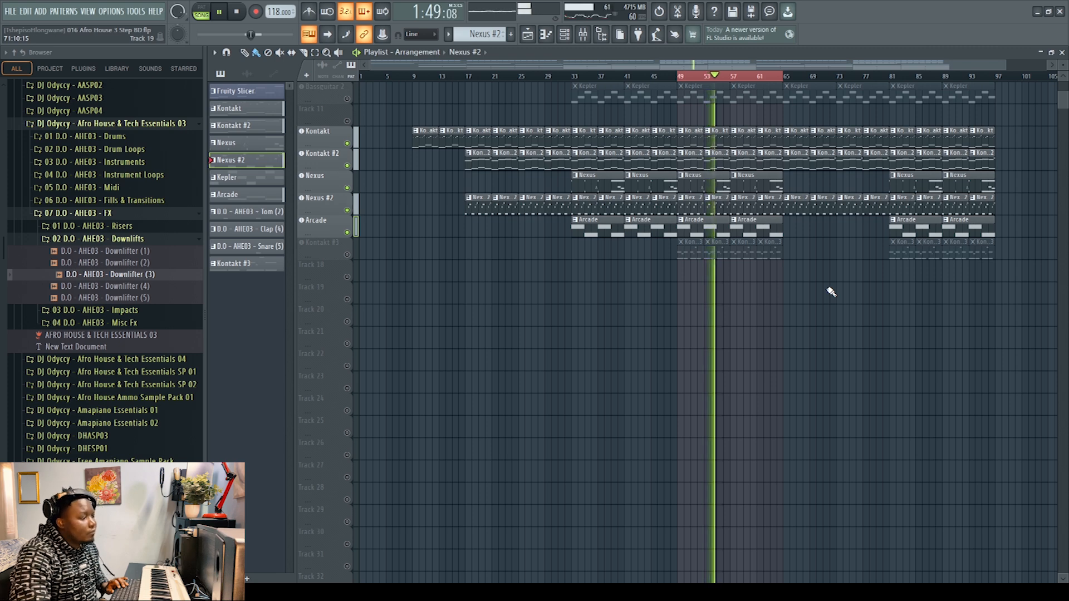
key(space)
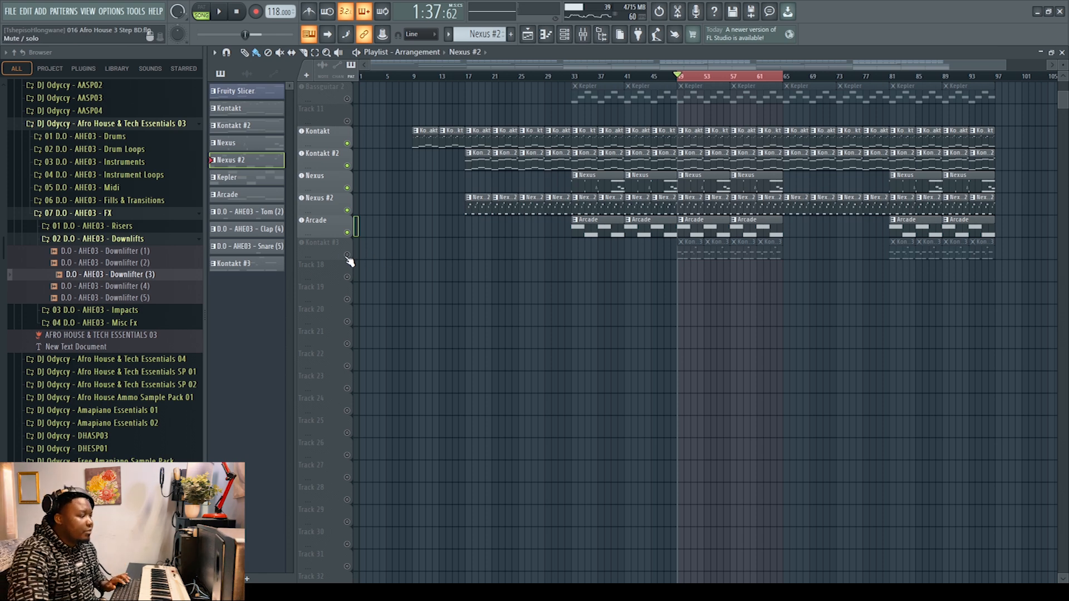
Step: Unmute the Kontakt #3 track and view its Session Horns Pro instrument
click(329, 247)
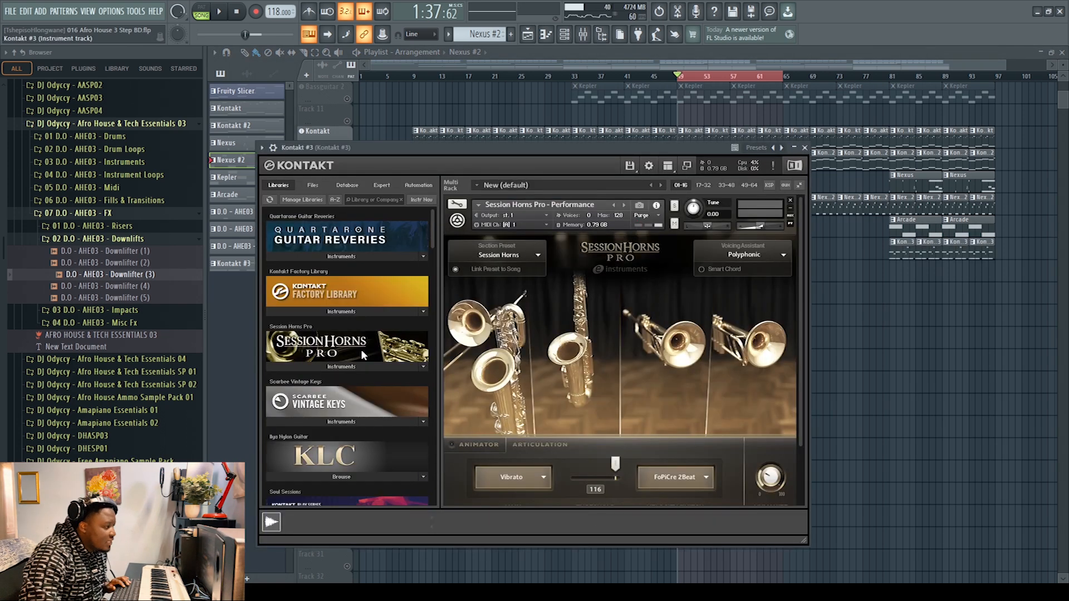
click(807, 148)
Step: Examine the ValhallaVintageVerb and H-Delay Stereo effects on the Kontakt #3 mixer insert
click(585, 35)
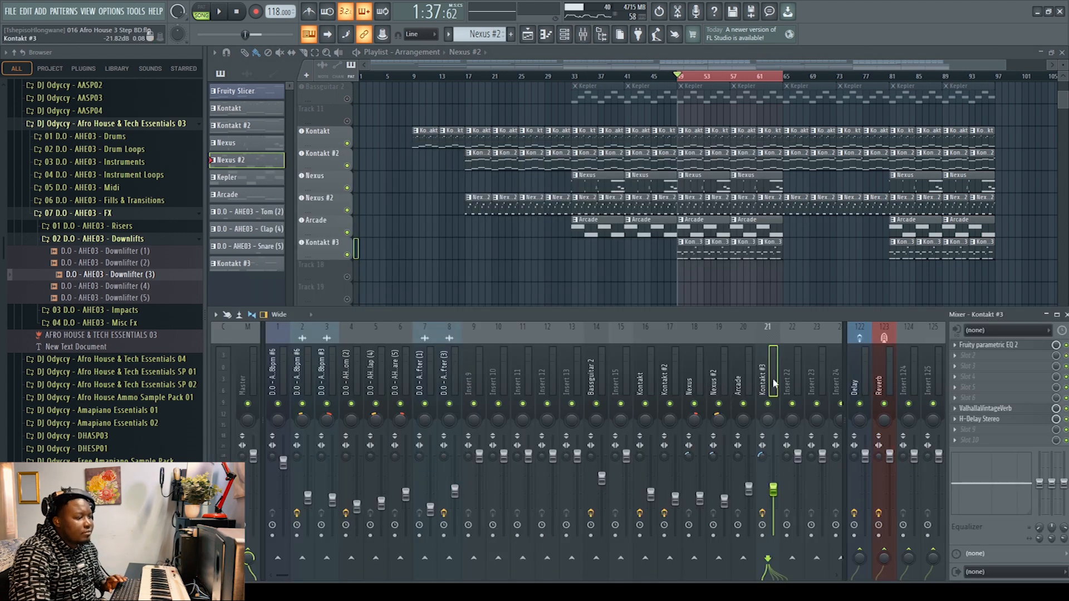
click(994, 412)
click(994, 412)
click(994, 418)
click(993, 417)
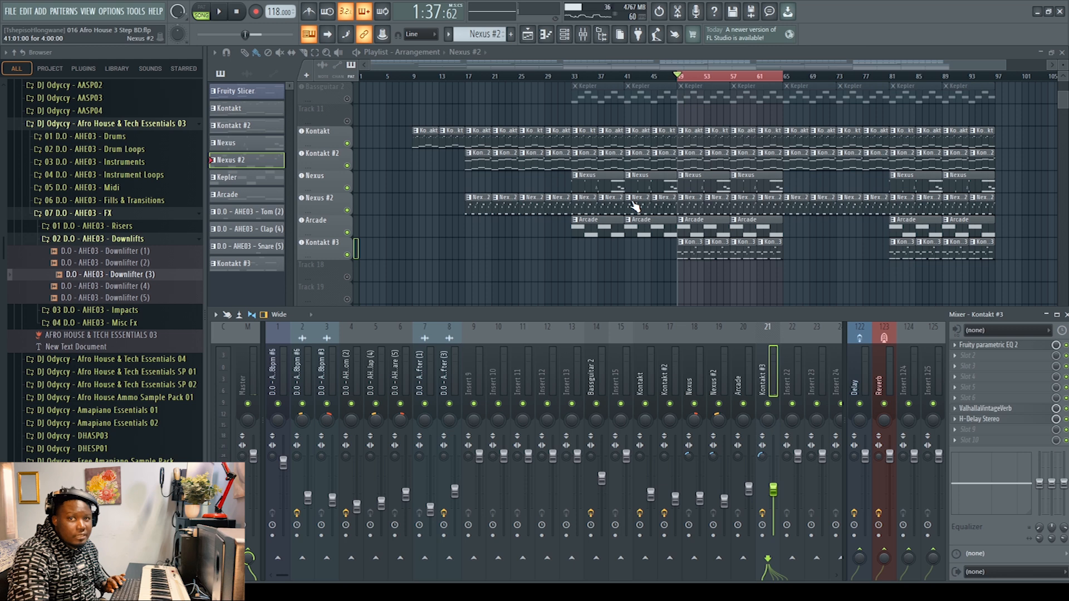
key(F9)
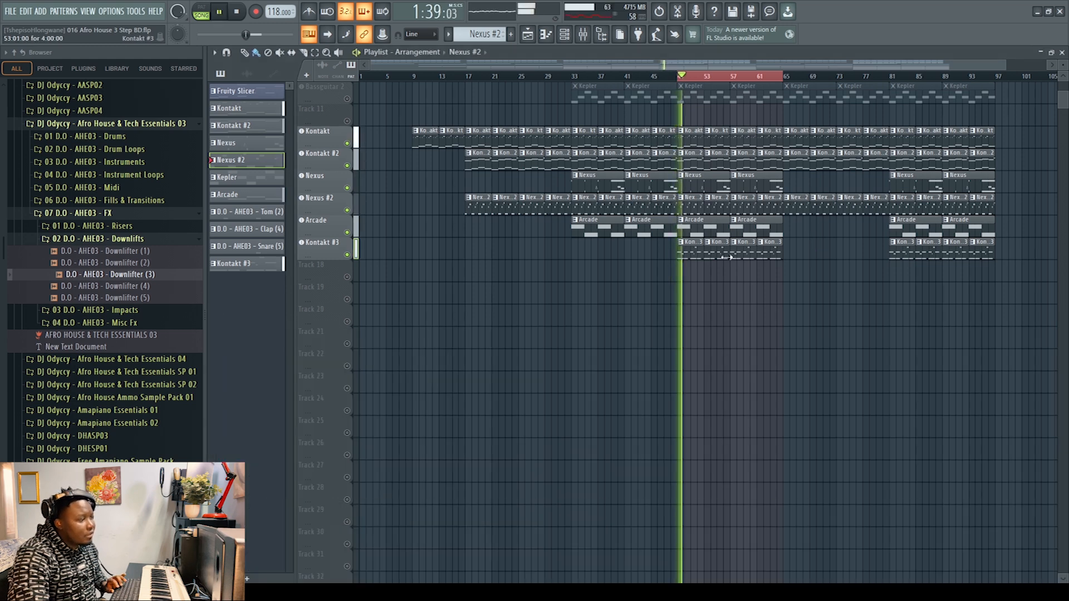
Step: Play the unmuted tracks from bar 49 while viewing the whole Kontakt #3 pattern in the piano roll
double_click(680, 251)
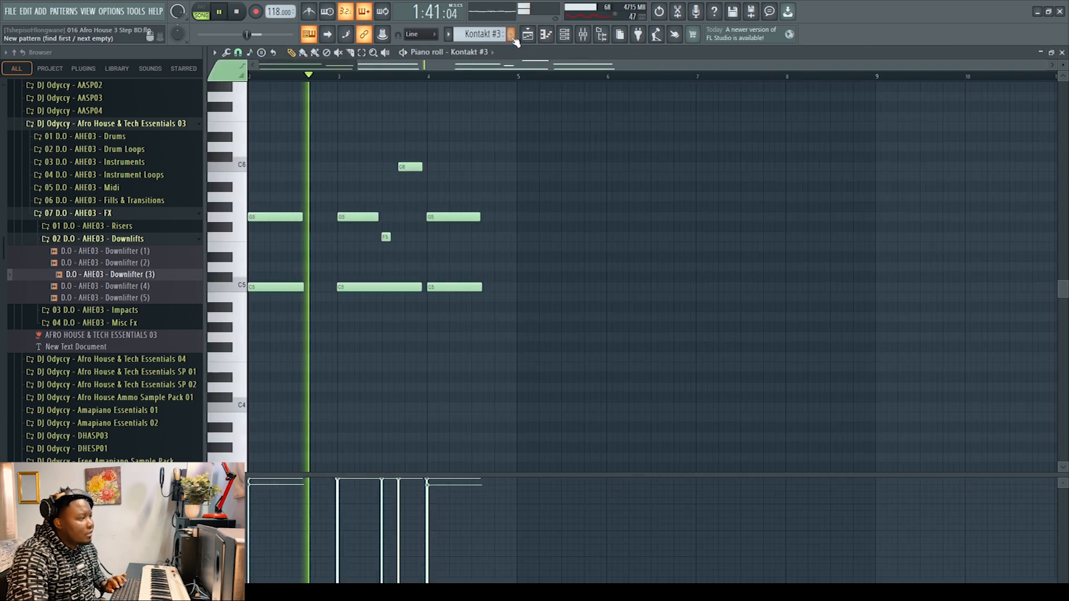
drag(508, 68, 304, 68)
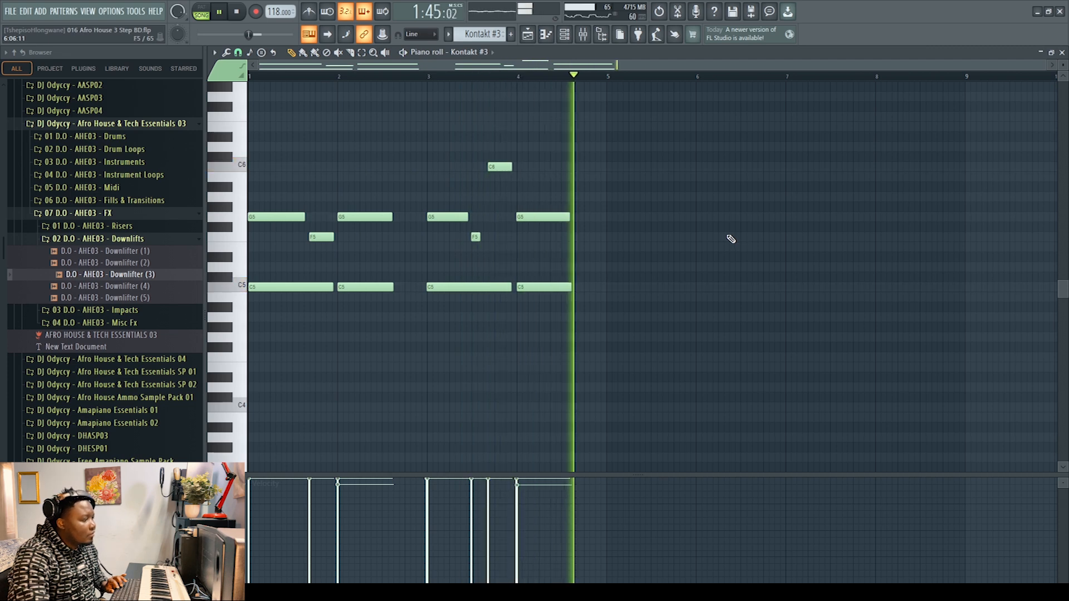
click(1062, 52)
key(space)
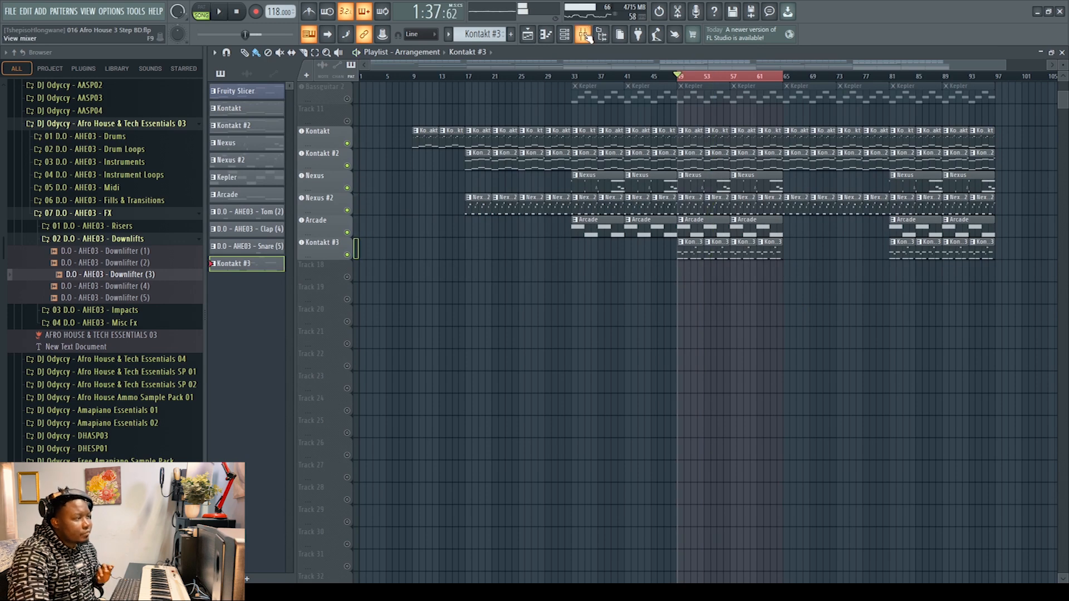
Step: Examine the Fruity Parametric EQ 2 curve on the Kontakt mixer insert
click(583, 34)
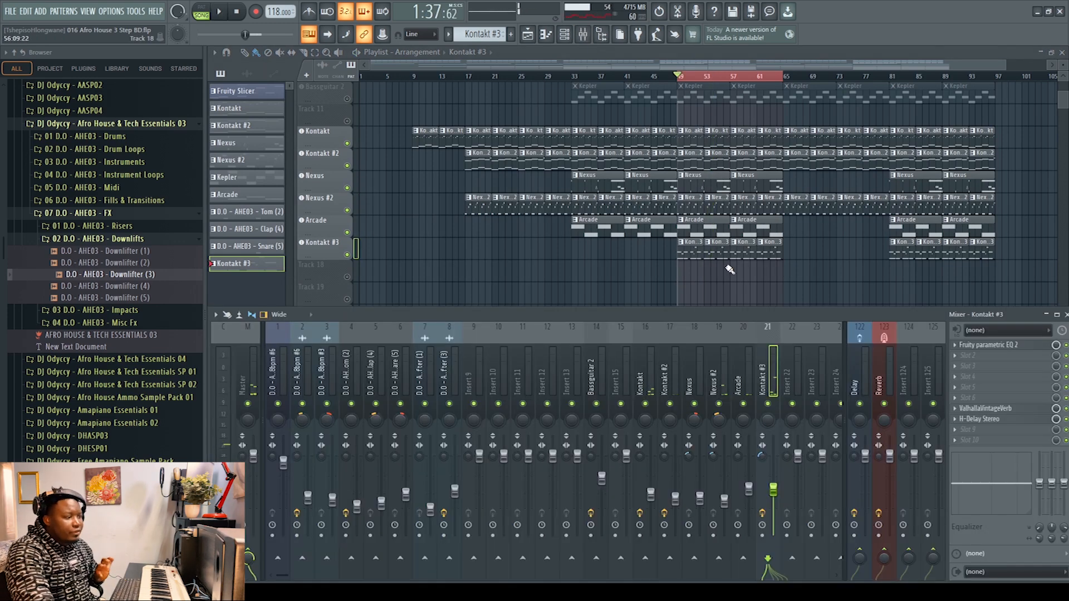
click(649, 382)
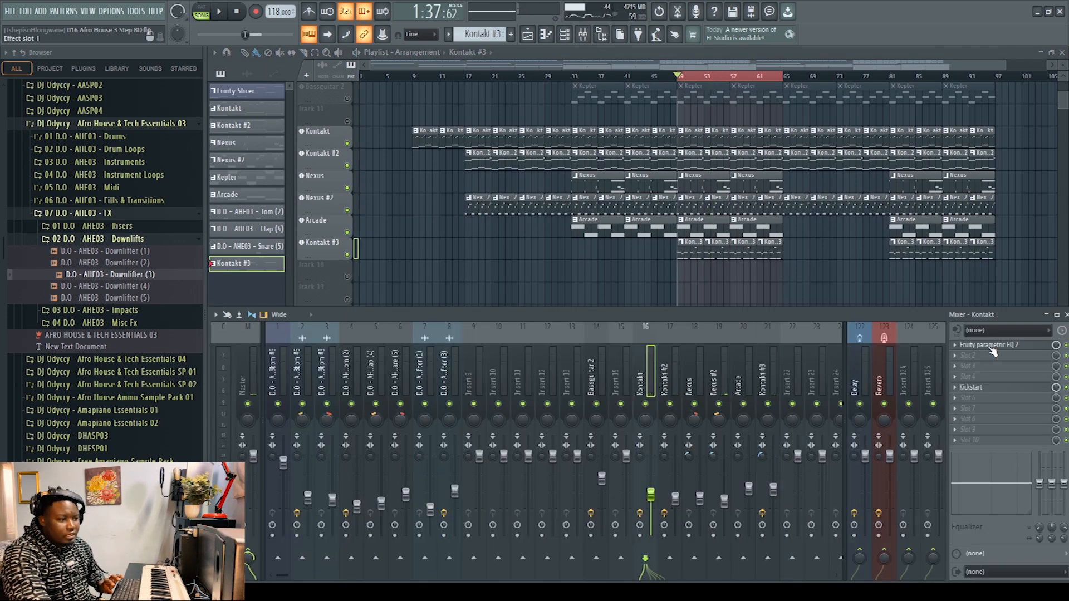
click(992, 349)
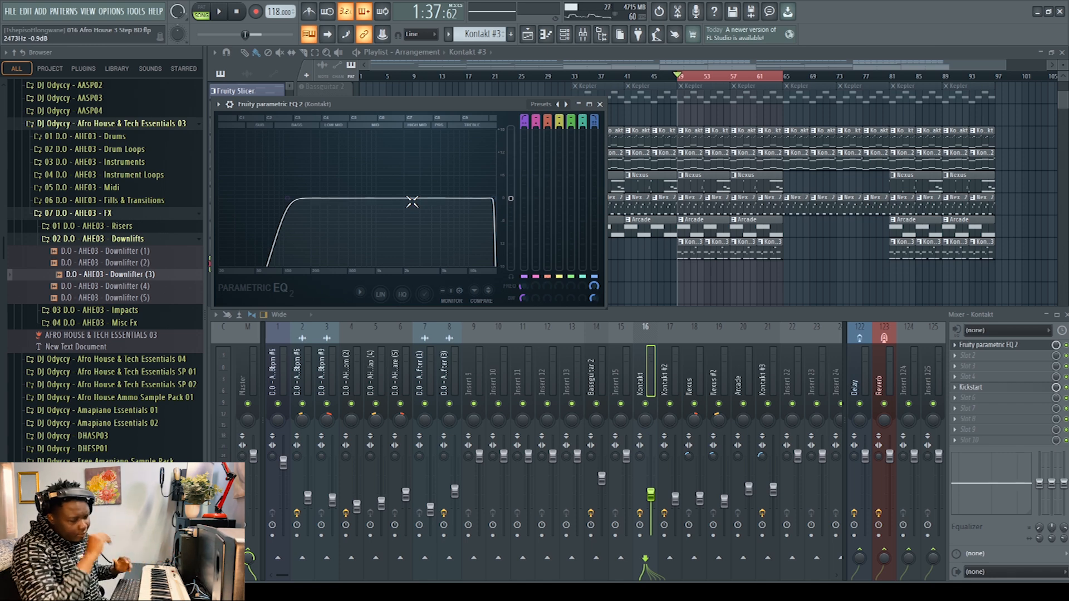
click(599, 106)
Step: Unmute the Bassguitar 2 track in the playlist and hide the mixer
scroll(485, 191, up, 4)
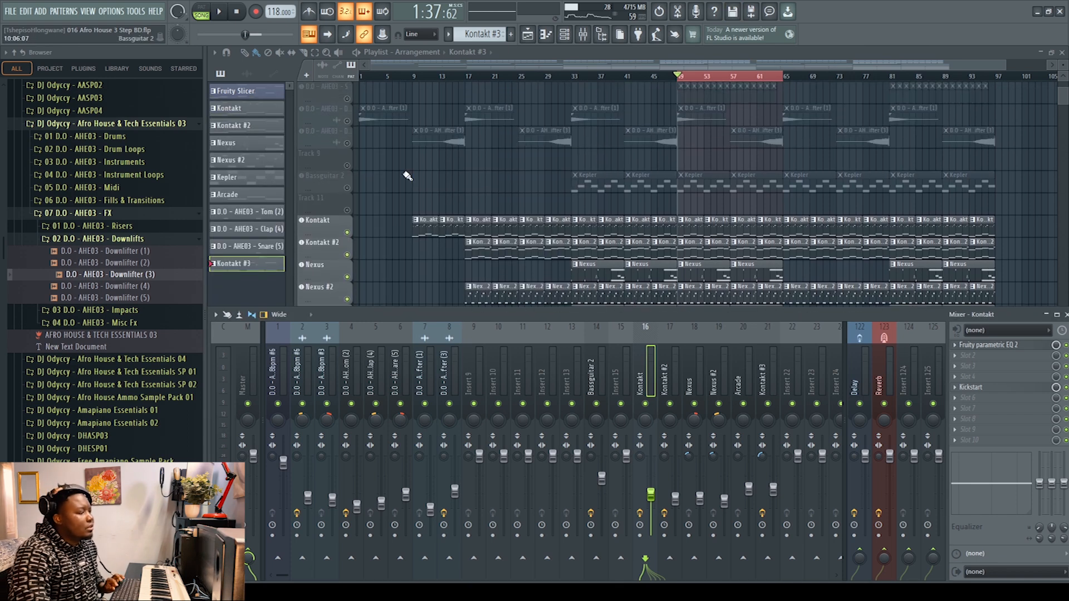
click(347, 188)
key(F9)
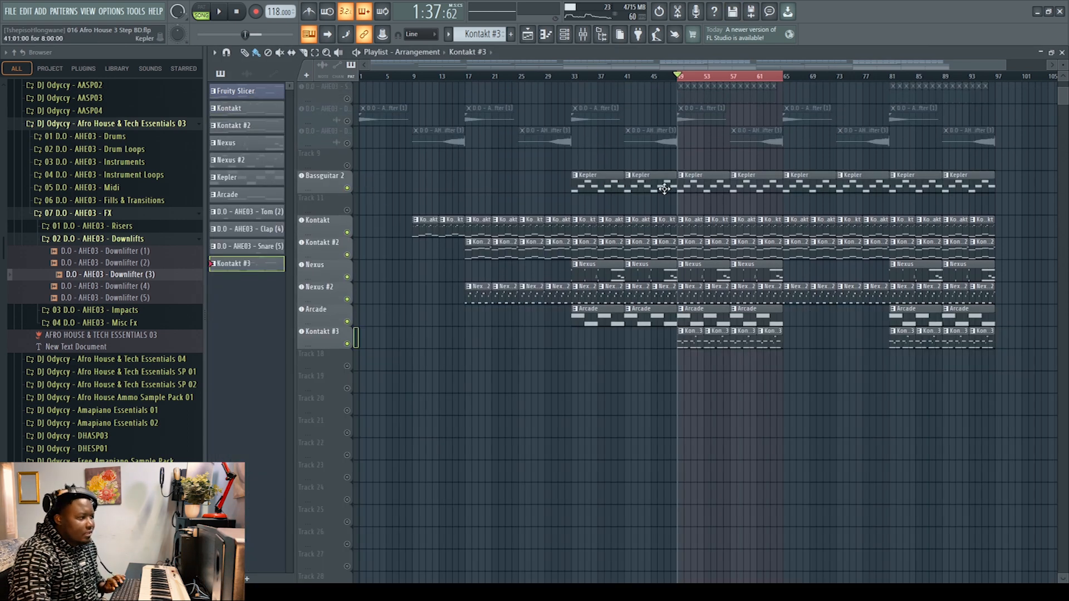
Step: Play the unmuted tracks from bar 49 while viewing the Bassguitar 2 notes in the piano roll
key(space)
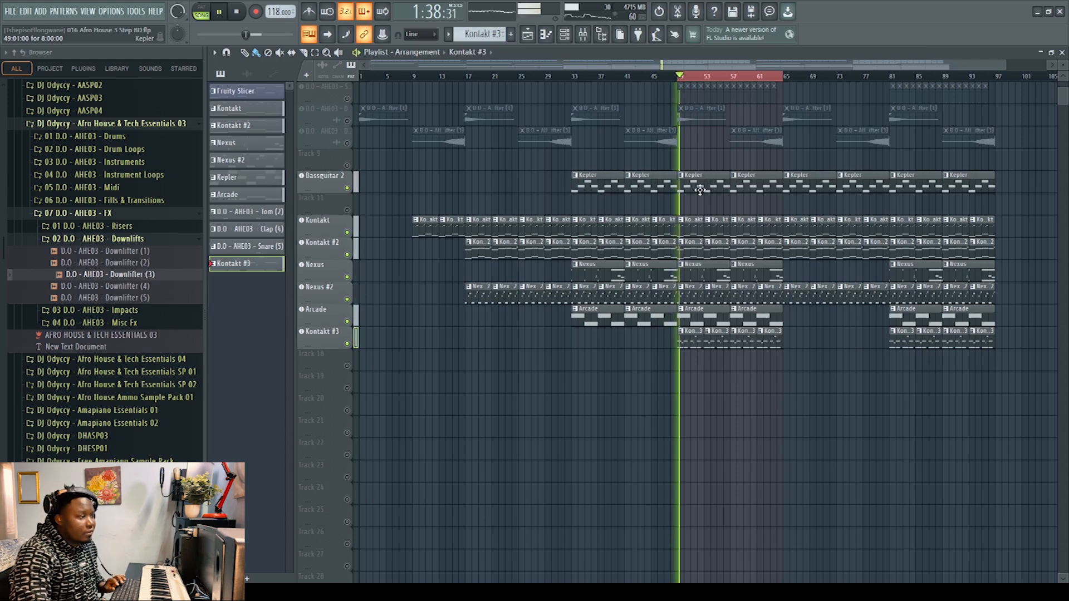
double_click(700, 191)
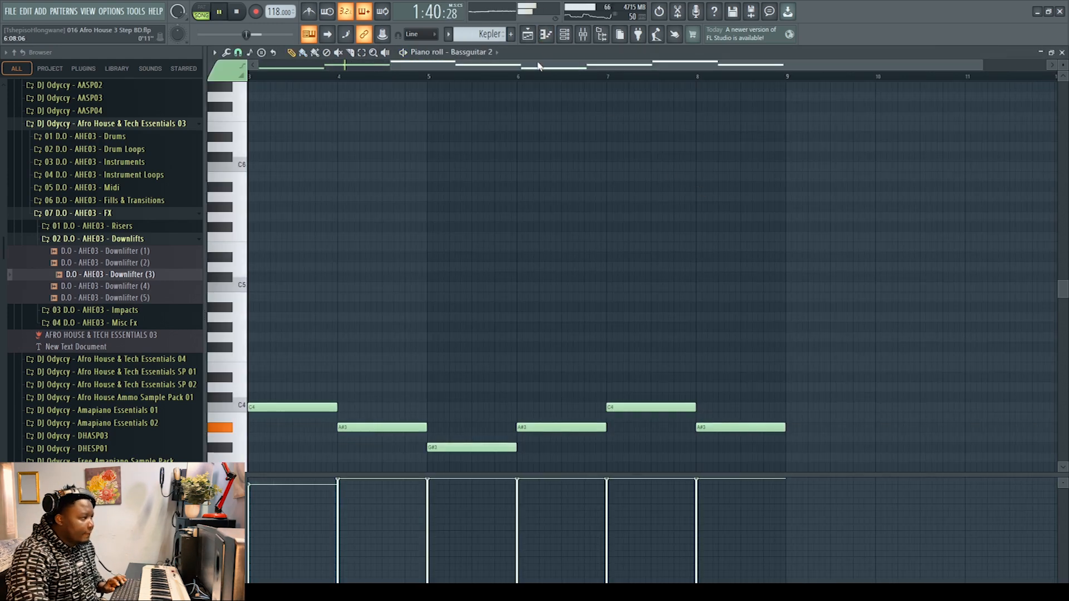
scroll(569, 291, down, 3)
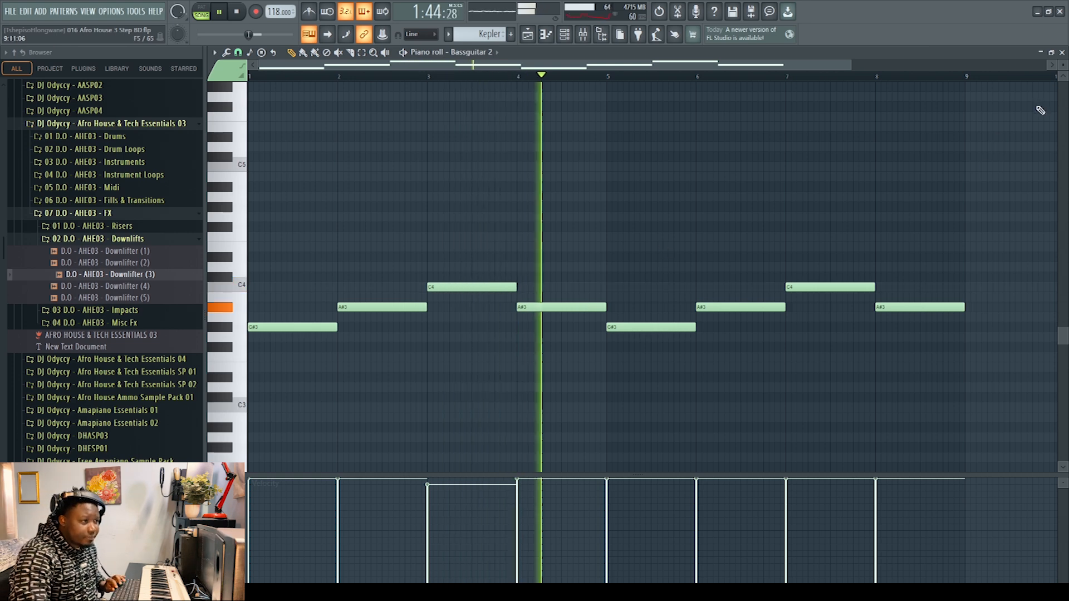
key(space)
click(1062, 52)
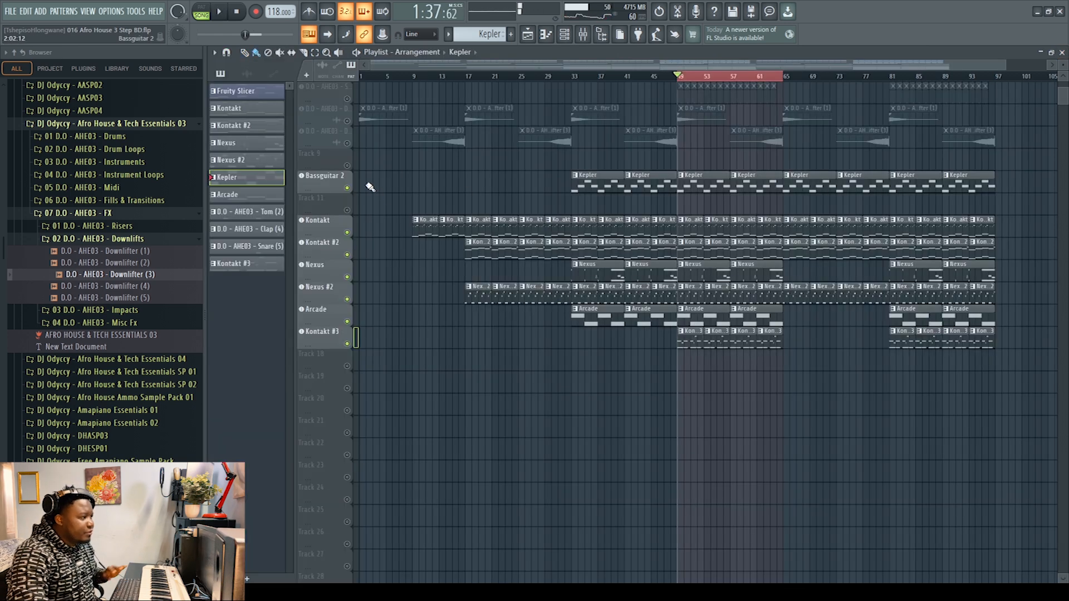
Step: Unmute all remaining drum and FX tracks and play the full arrangement from bar 13
click(327, 179)
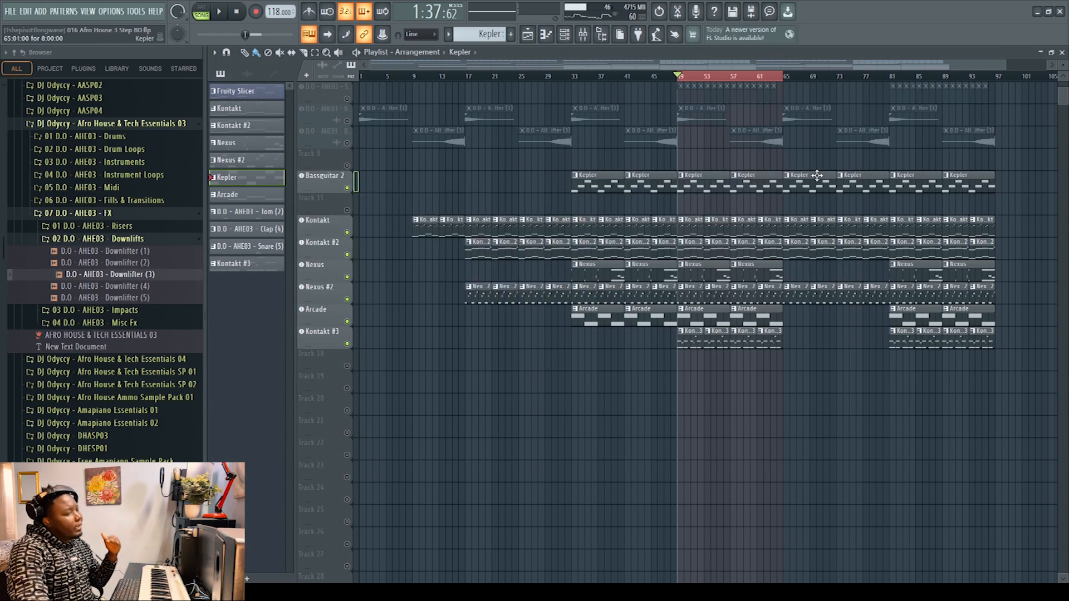
scroll(787, 229, up, 5)
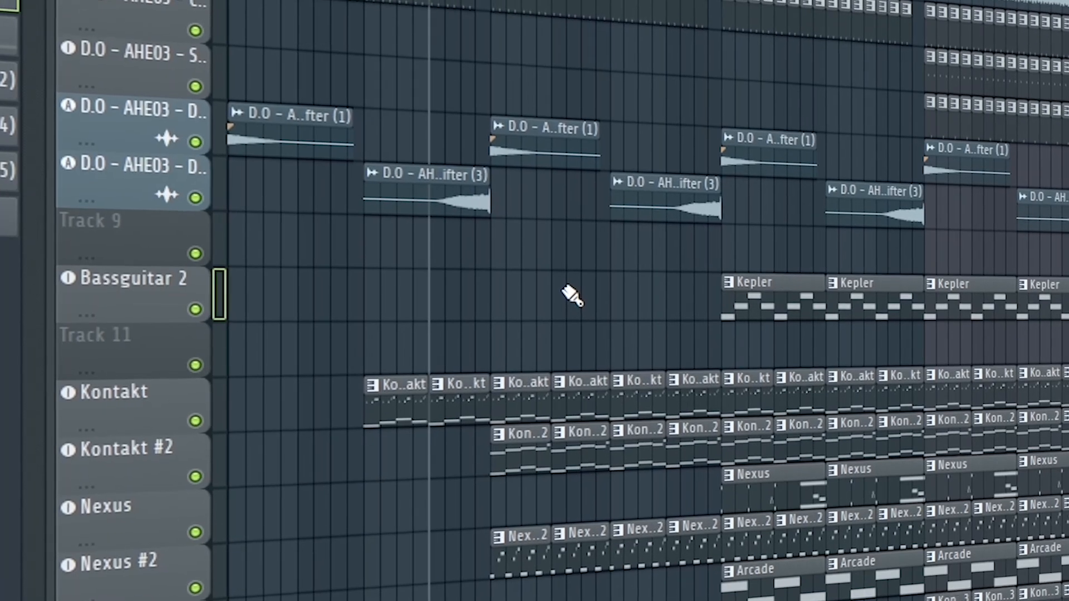
key(space)
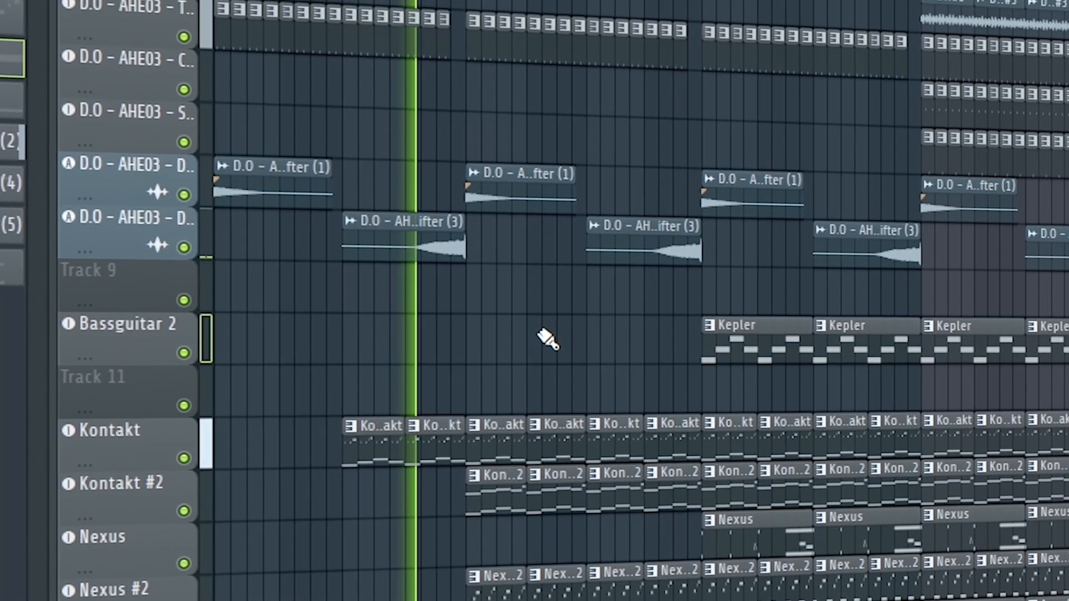